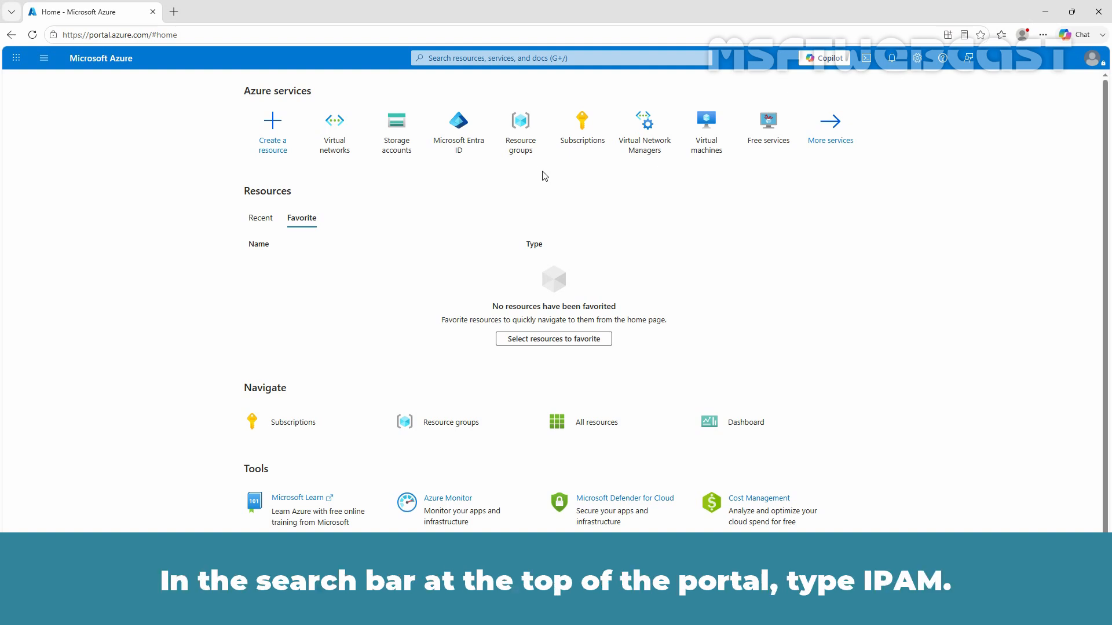
Step: Search the portal for ipam and open the IP address pools service
click(496, 60)
text(I)
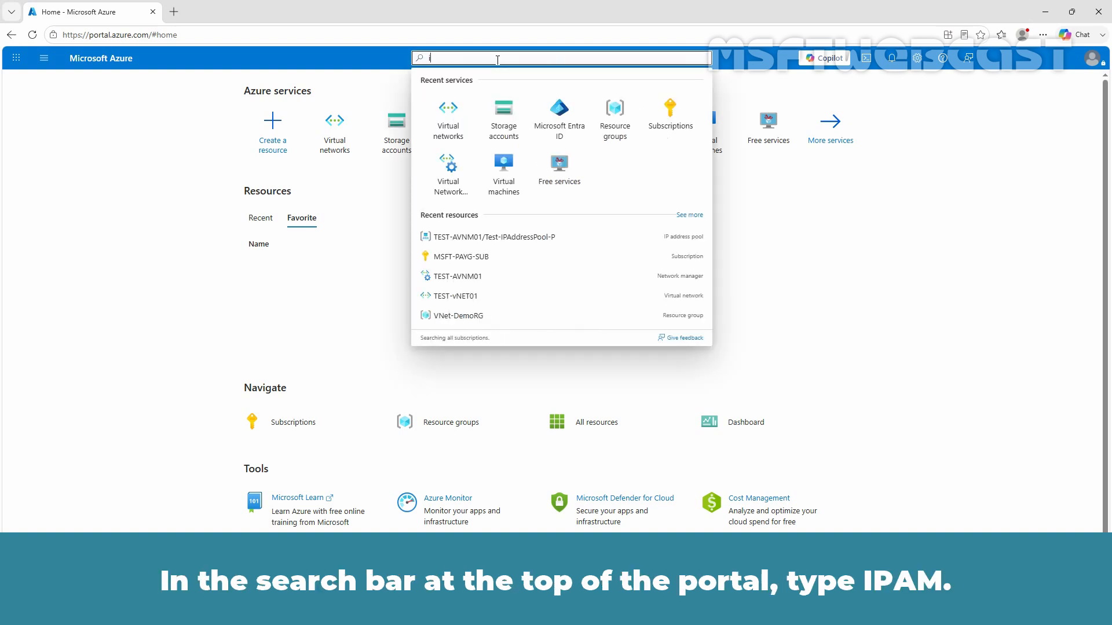
text(pam)
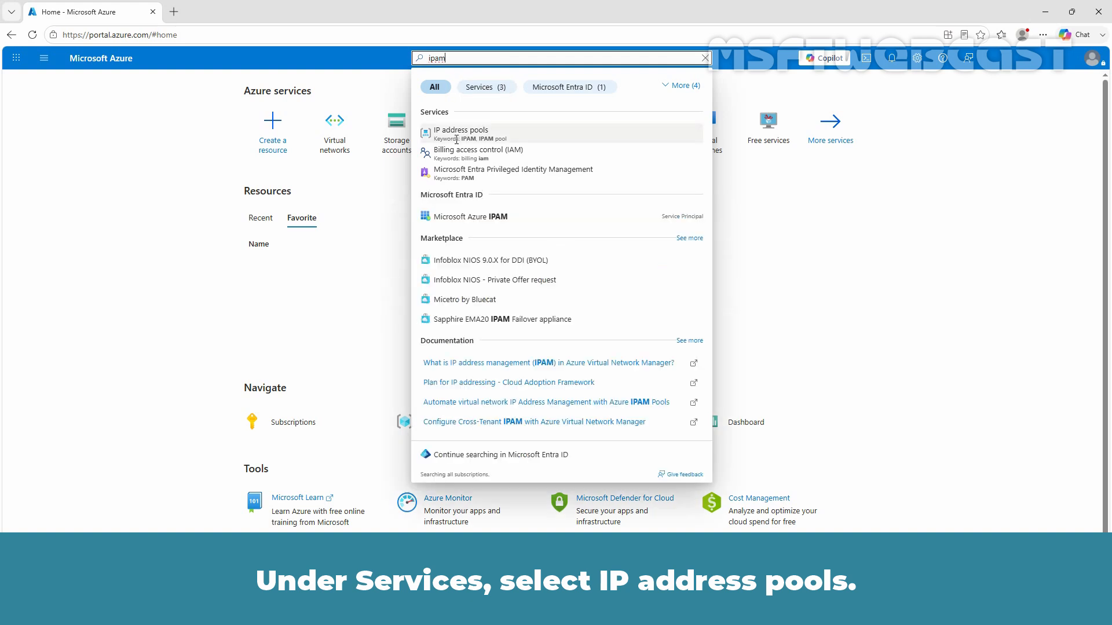
click(456, 139)
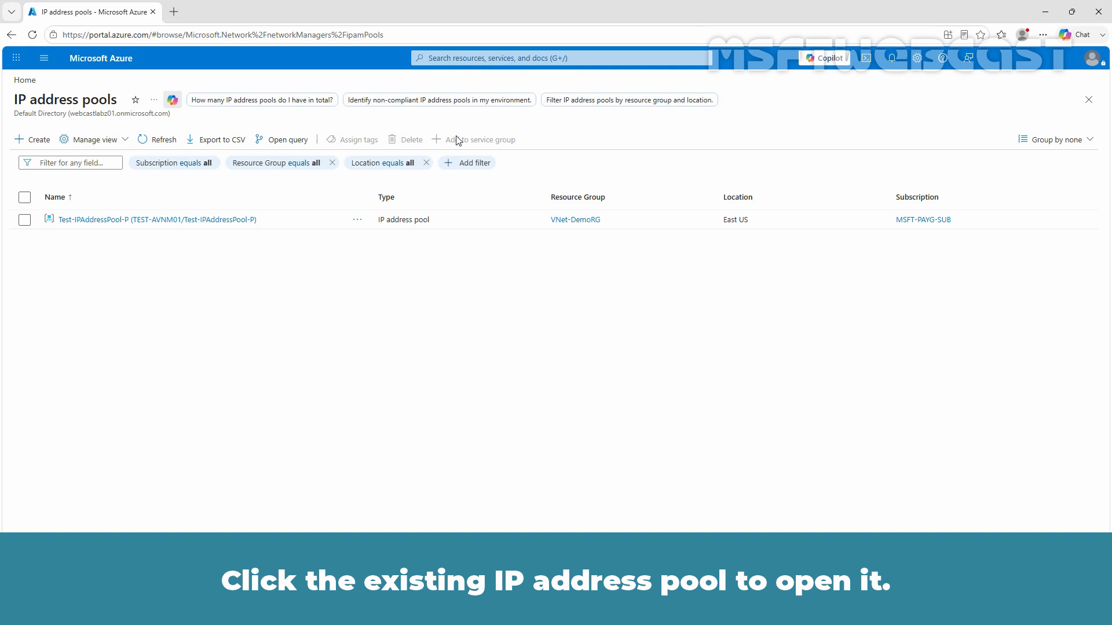
Step: Open the allocations of Test-IPAddressPool-P and check the pool's available address space
click(152, 221)
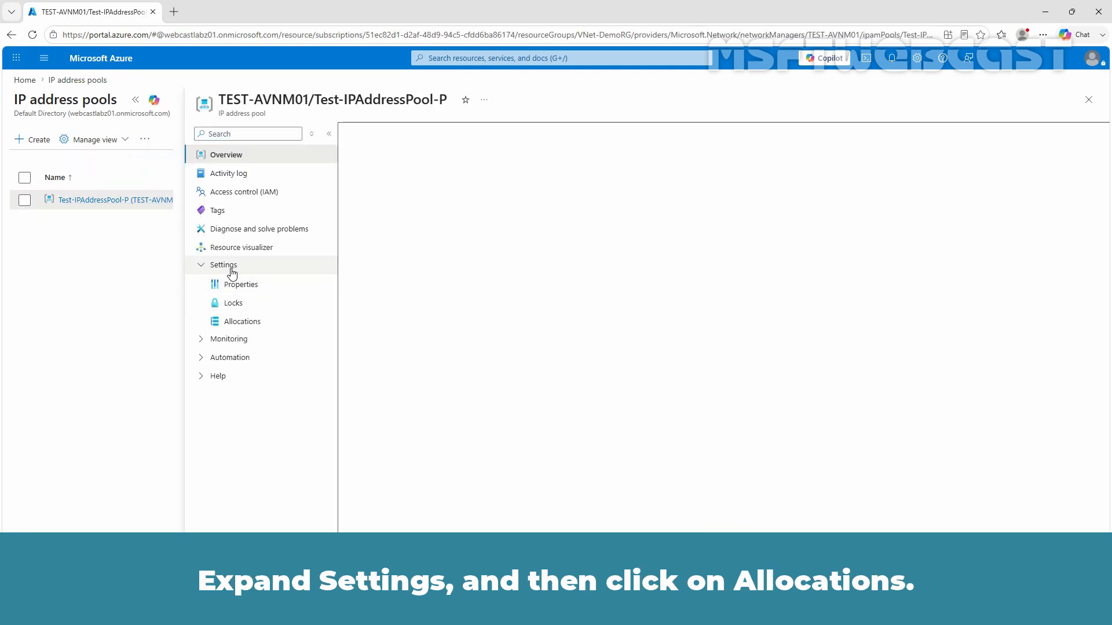
click(242, 322)
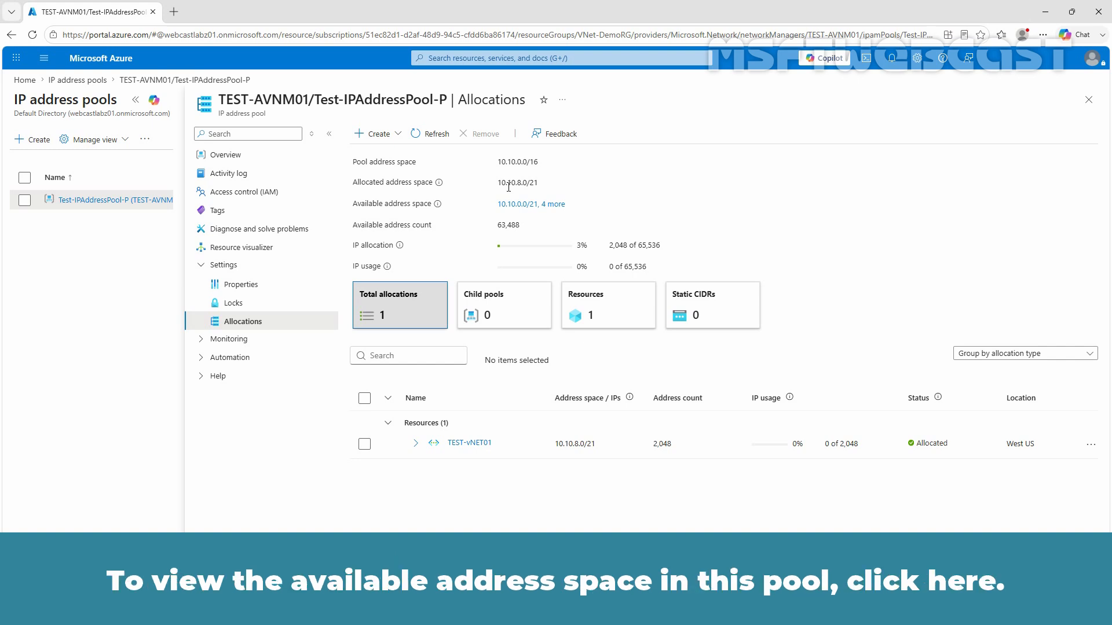
click(535, 206)
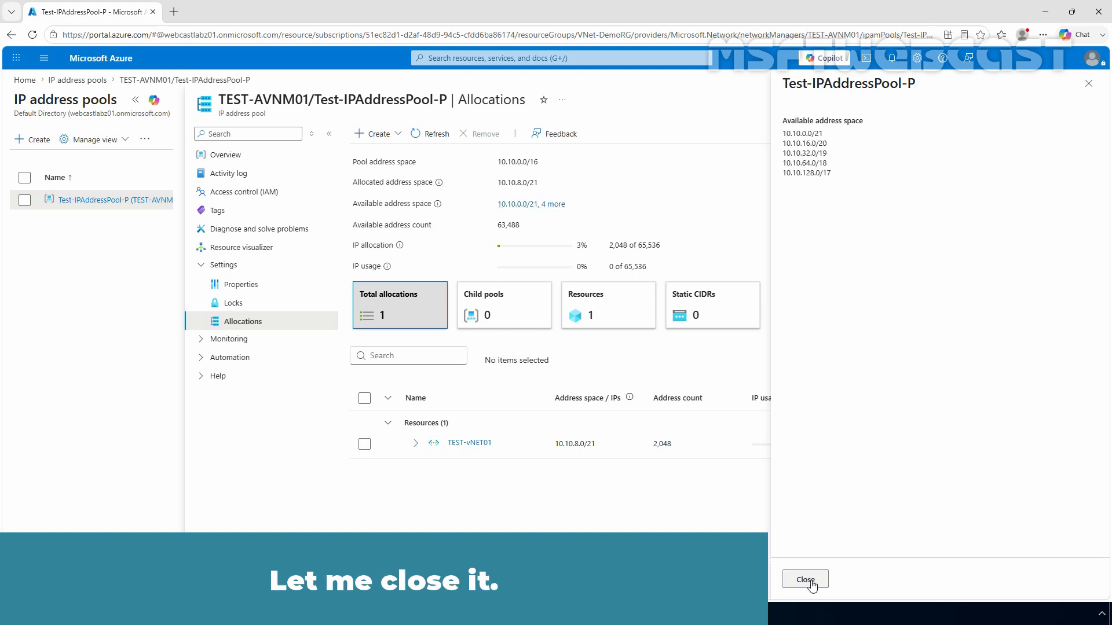
click(811, 580)
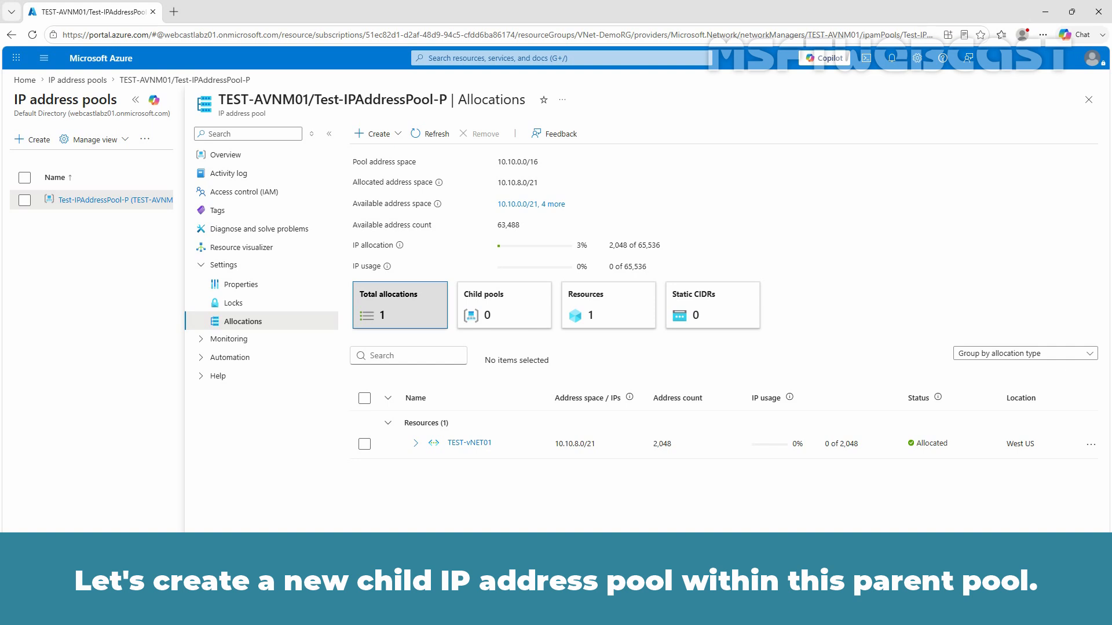
Step: Start a child pool with name and display name Test-IPAddPool-Child, region East US and description "This is a test child IP address pool."
click(381, 135)
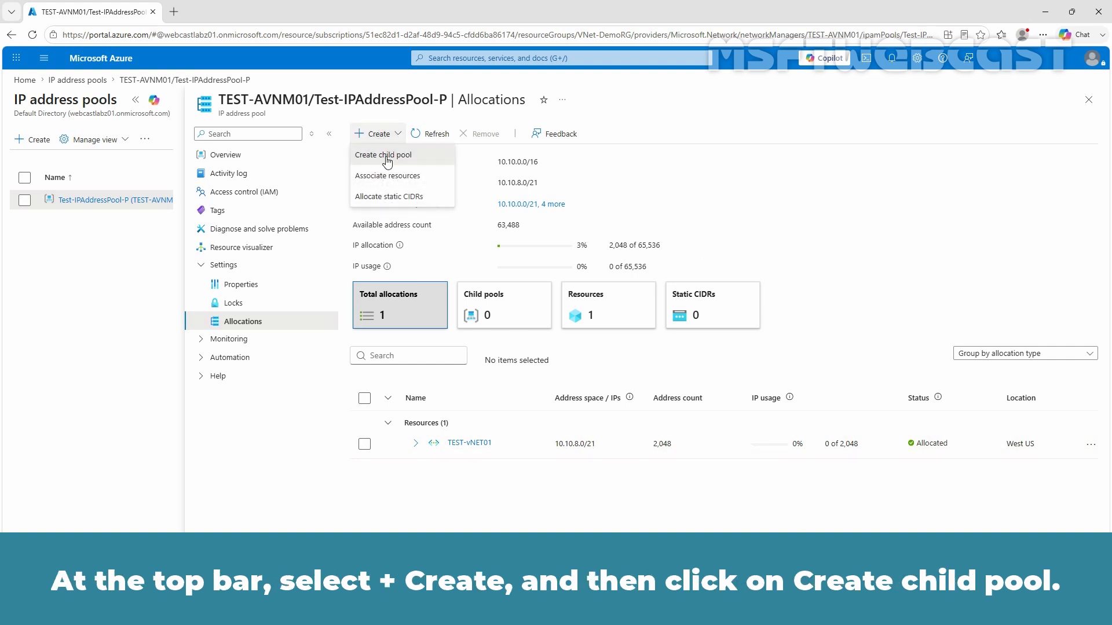
click(388, 155)
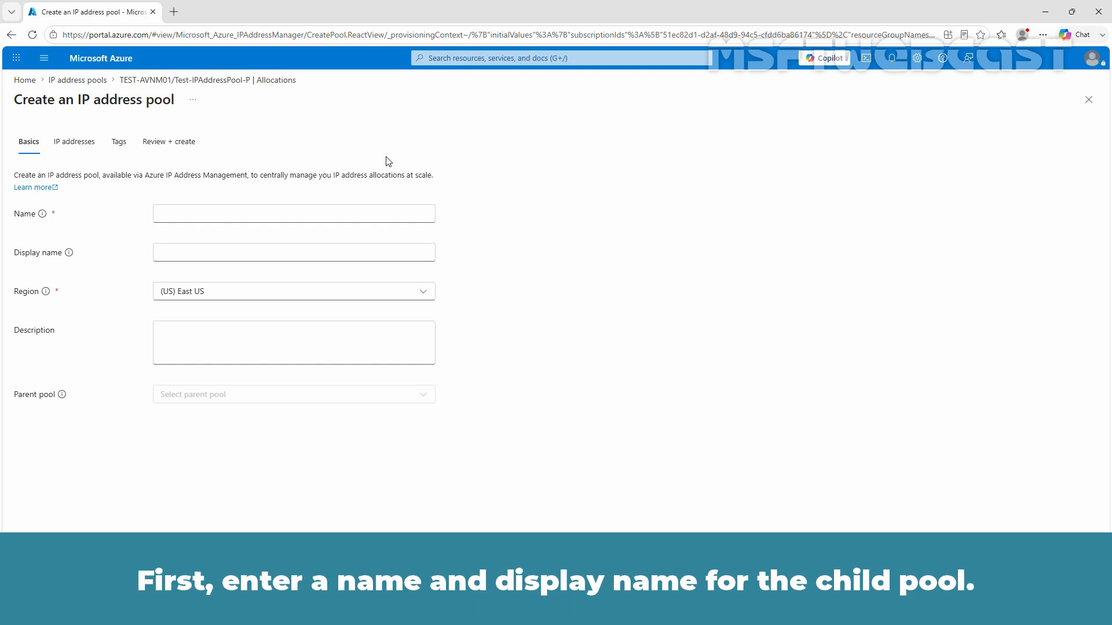
click(338, 212)
text(Test-IPAddPool-Child)
key(Tab)
text(Test-IPAddPool-Child)
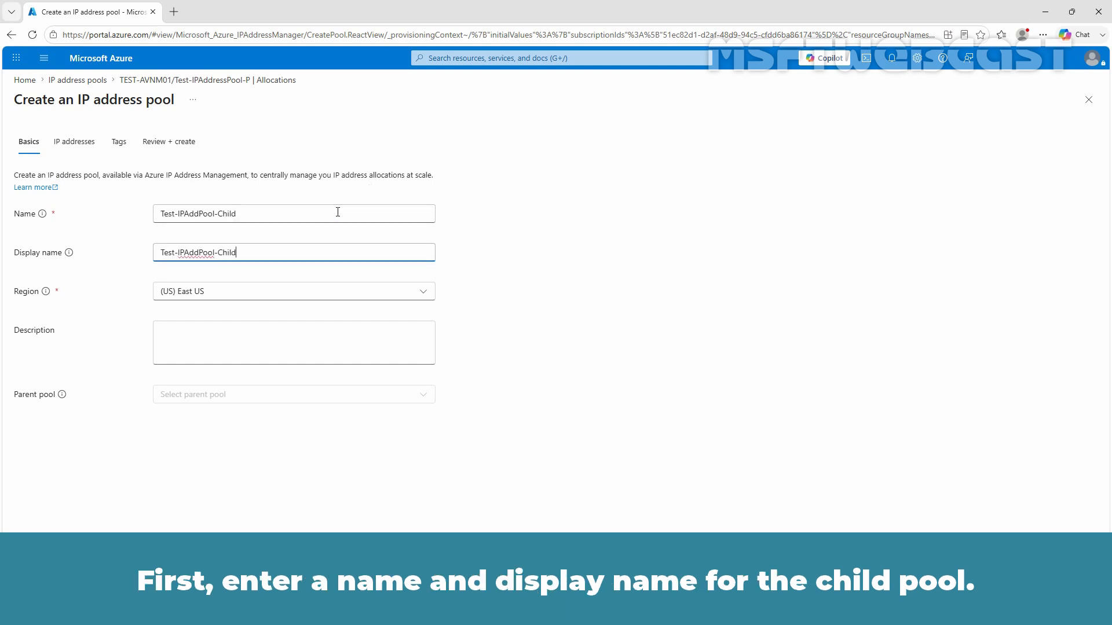
click(236, 293)
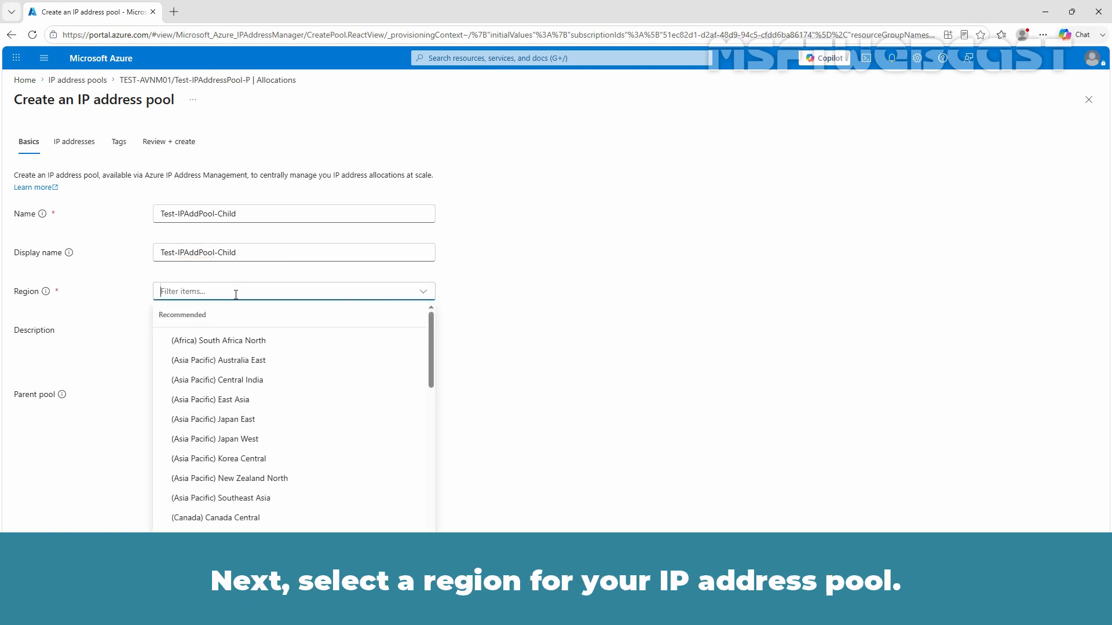
click(235, 293)
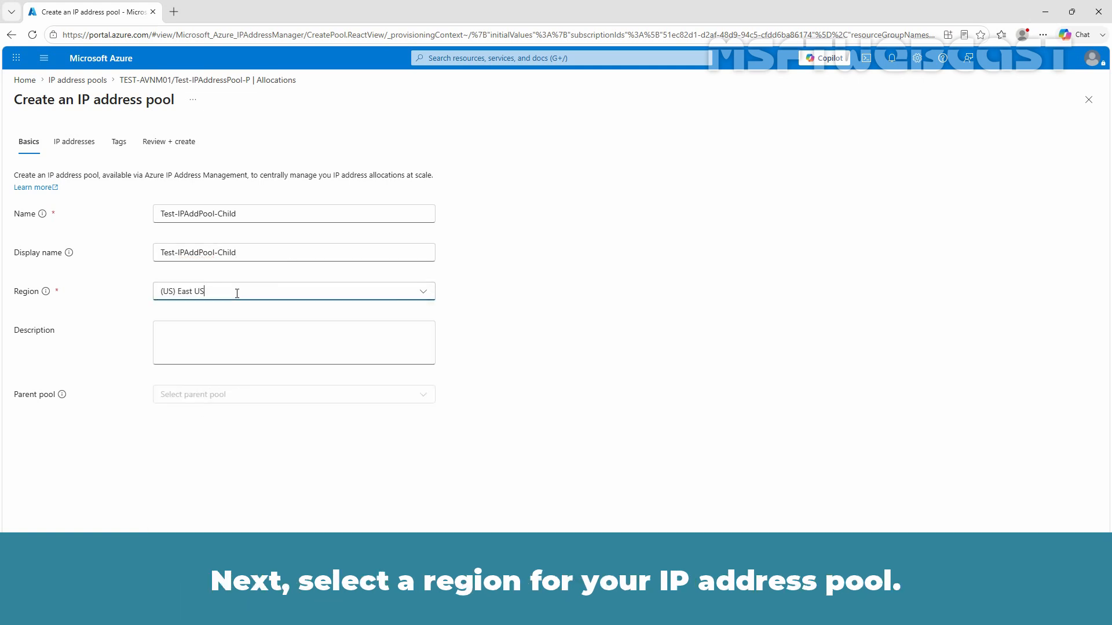
click(207, 340)
text(This is a test child IP address pool.)
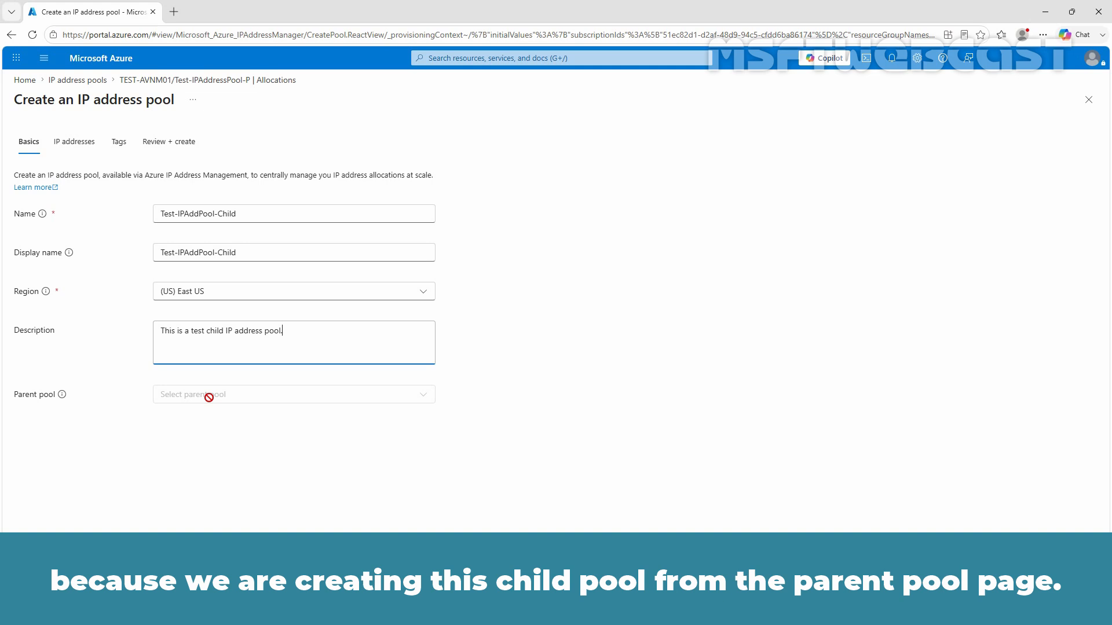
click(112, 579)
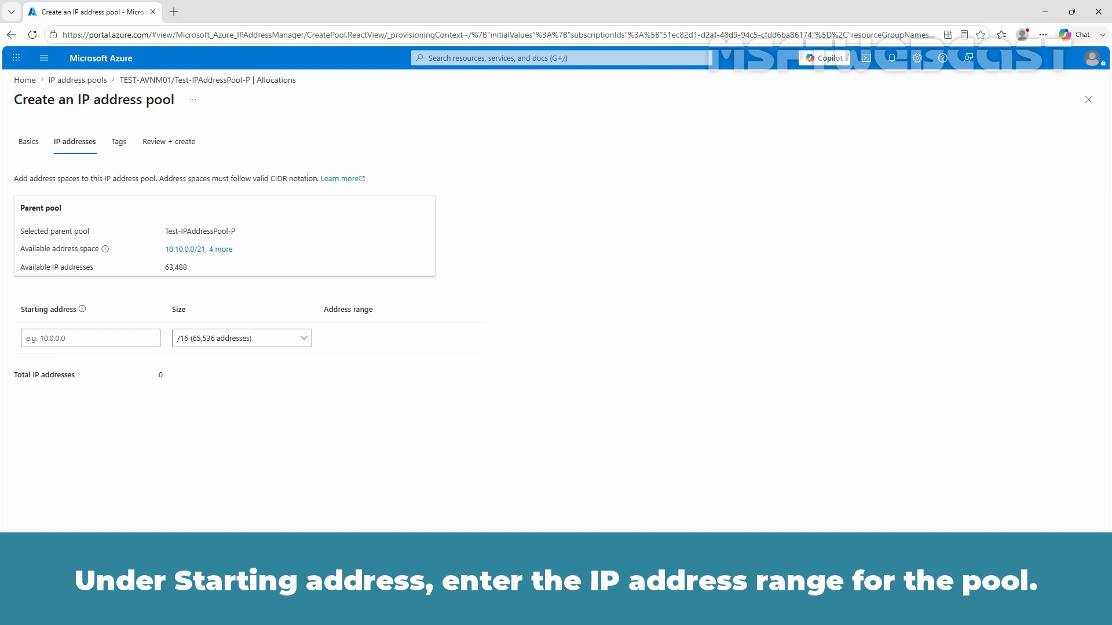
Step: Check the parent pool's available address space, and give the child pool starting address 10.10.96.0 with size /19
click(220, 254)
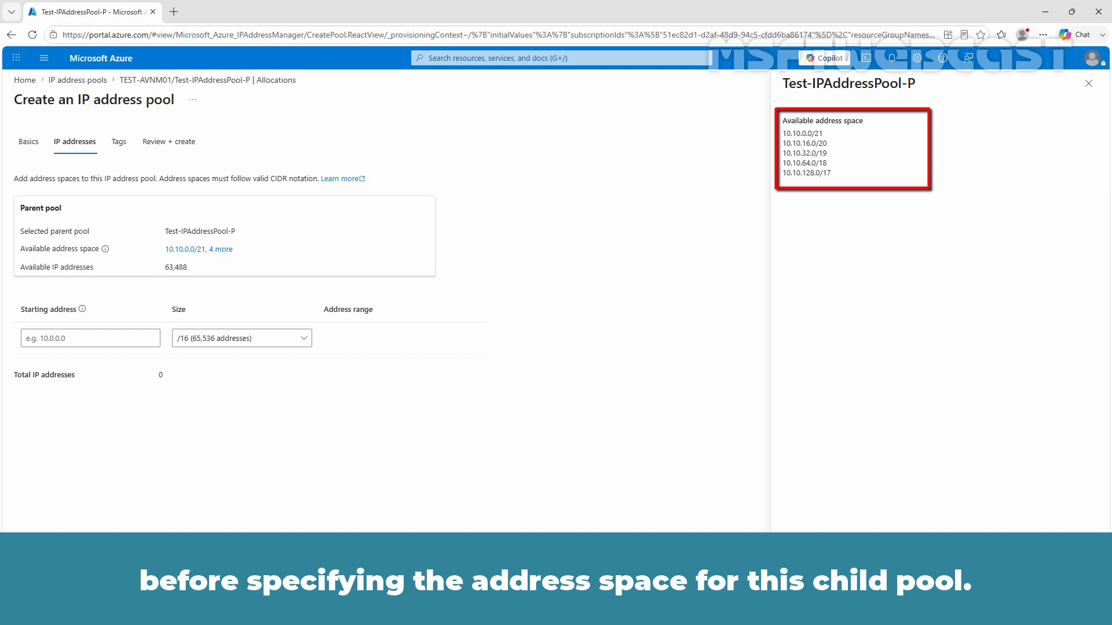
click(455, 442)
click(81, 342)
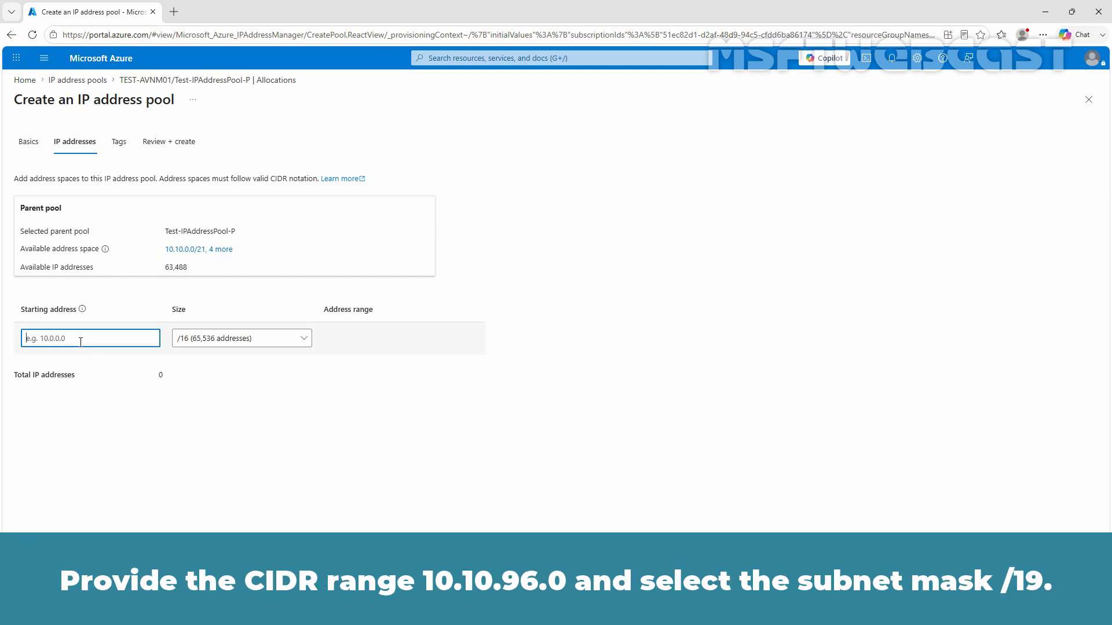
text(10.10)
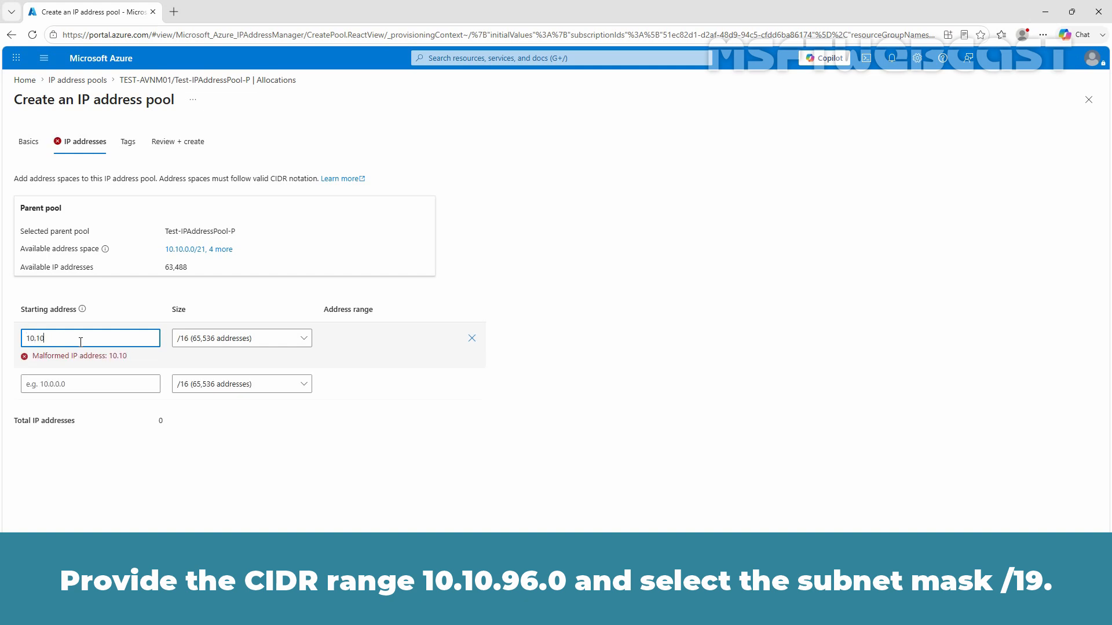
text(.96.0)
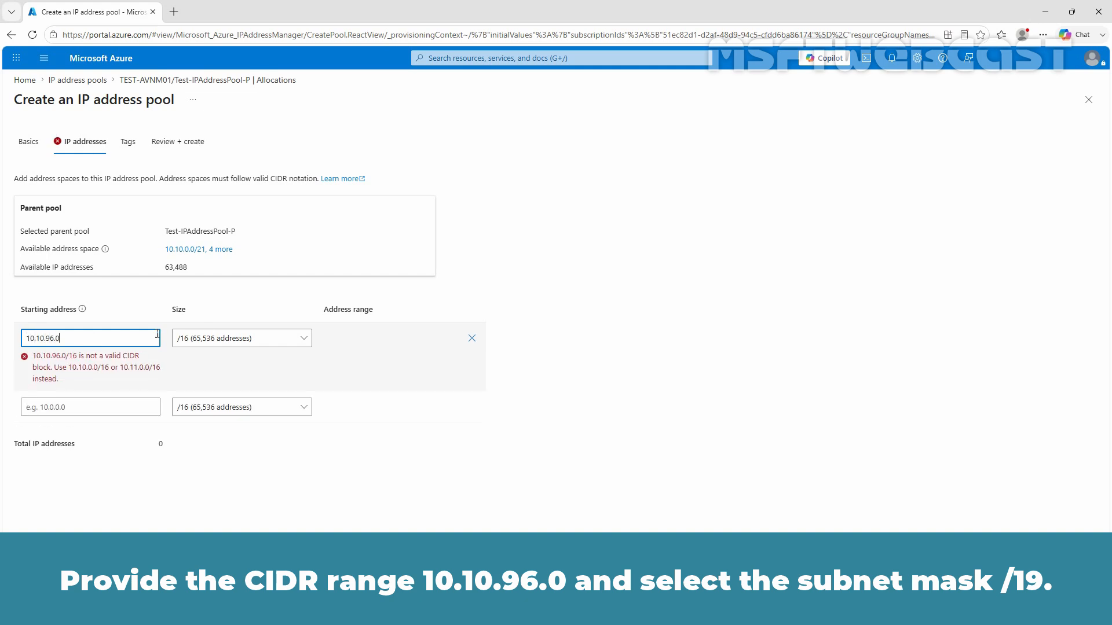
click(232, 338)
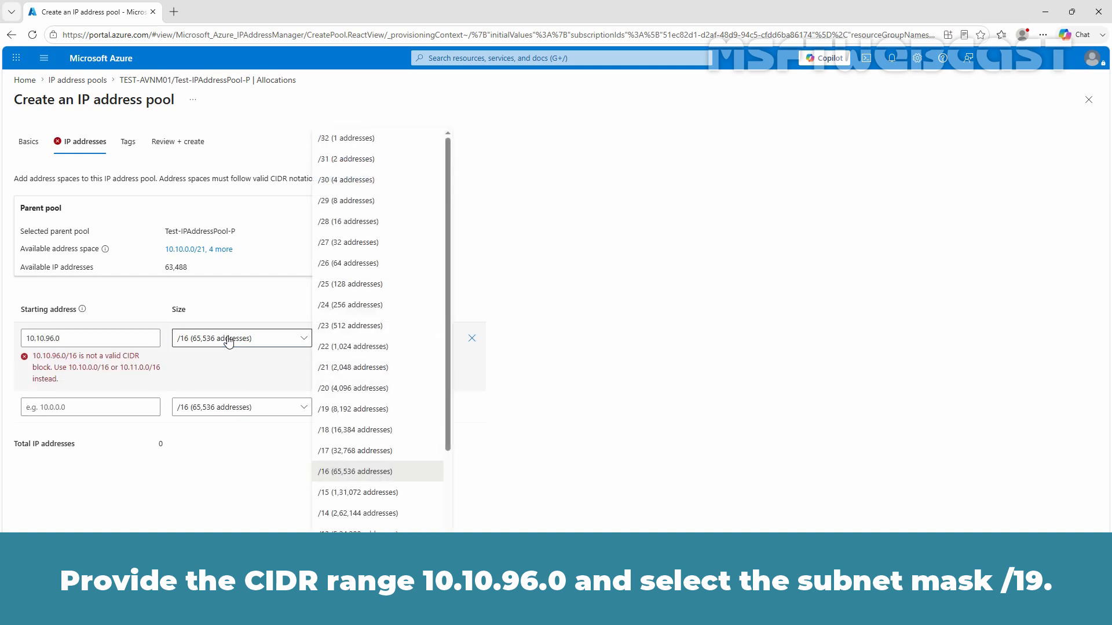
click(345, 409)
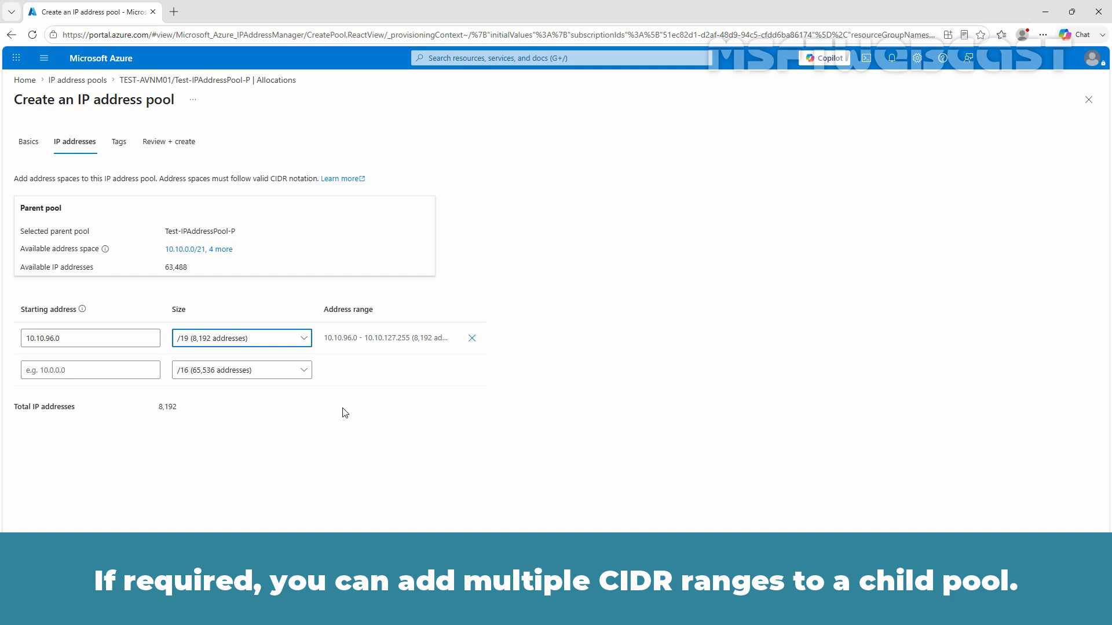
Step: Review and create the child pool, and open the allocations of the deployed pool
click(166, 580)
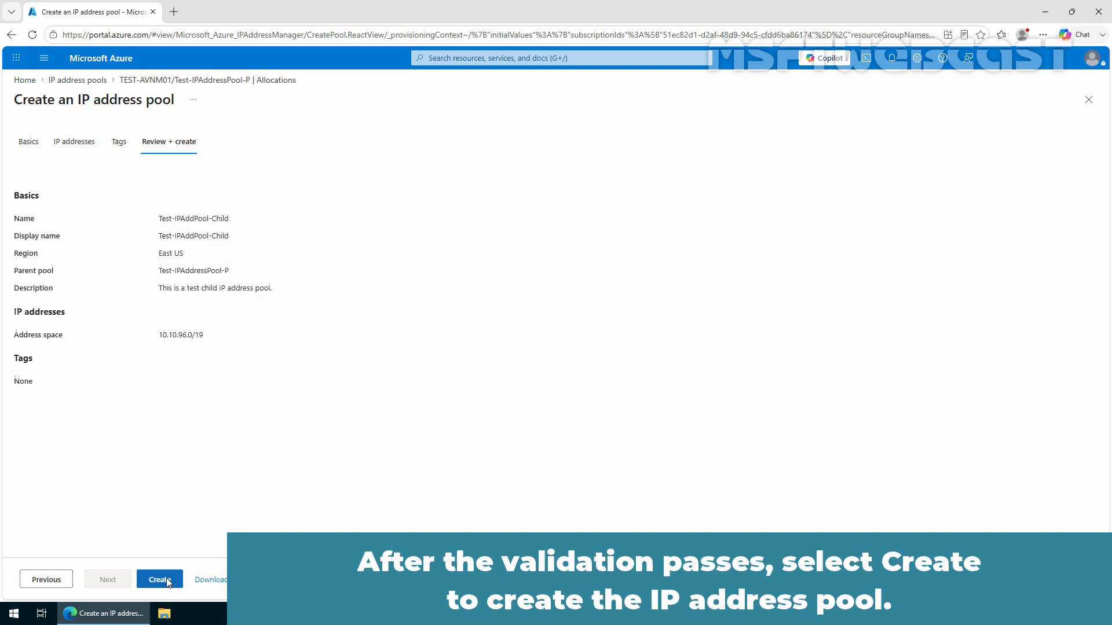
click(166, 578)
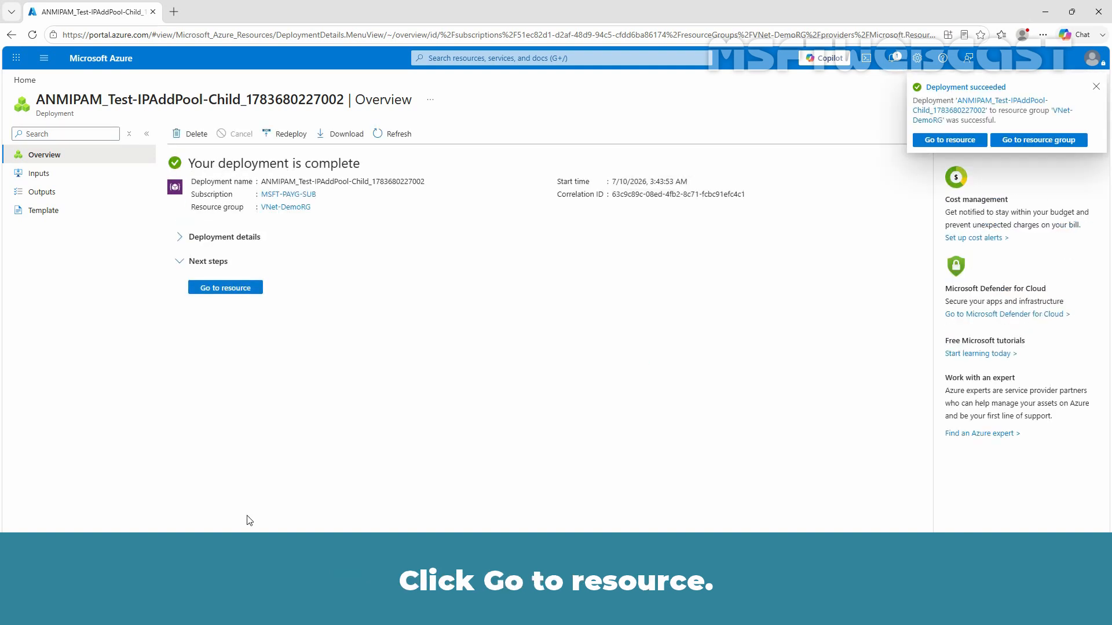
click(227, 289)
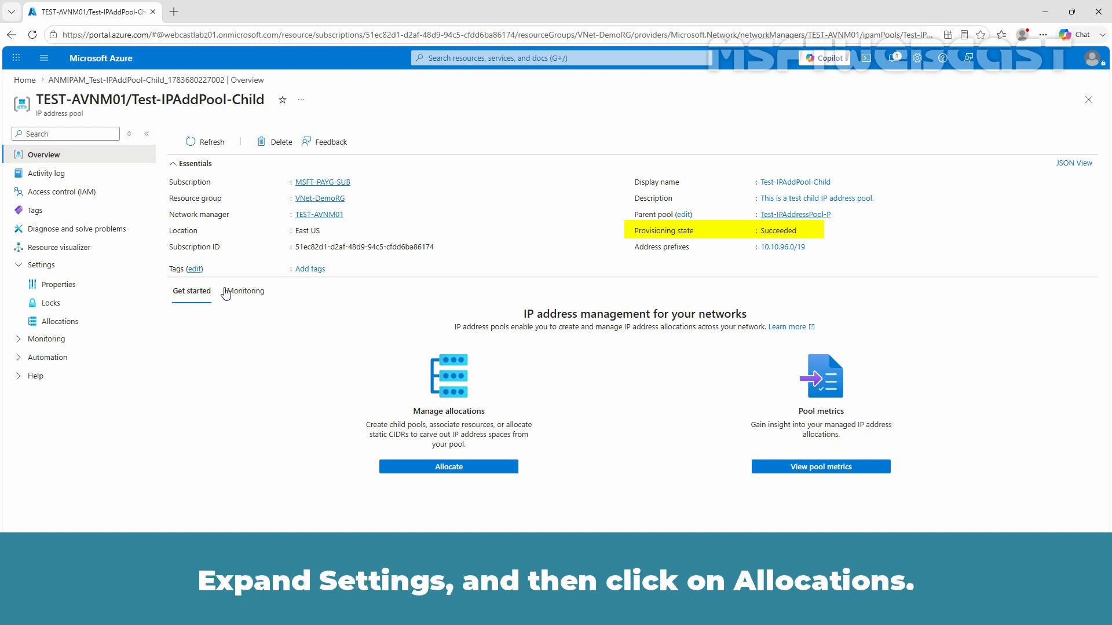
click(67, 324)
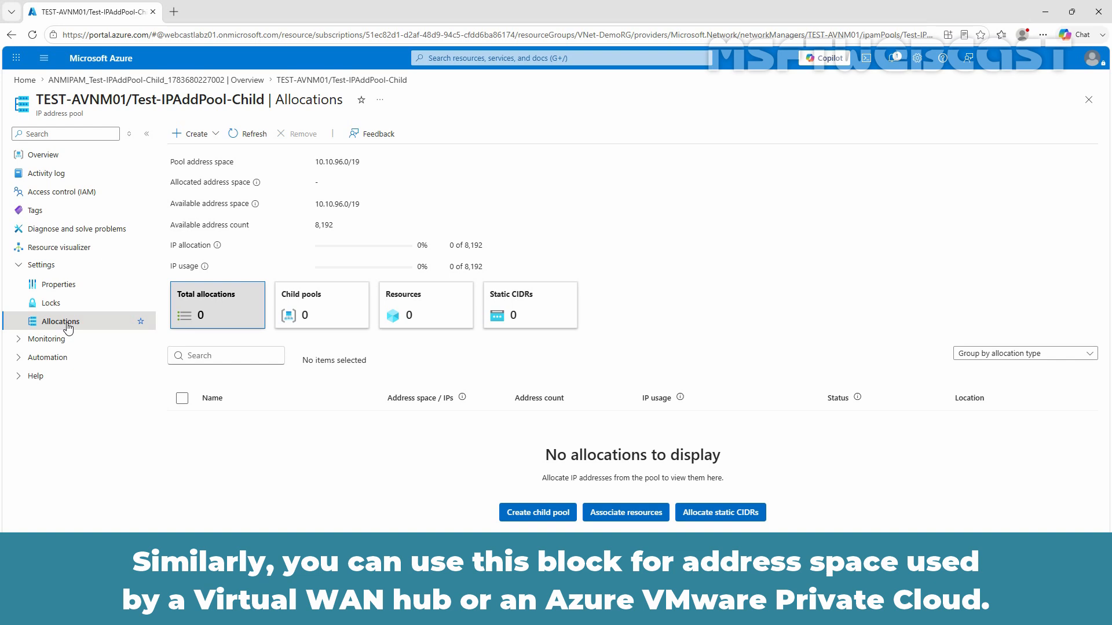
Step: Start a static CIDR allocation named Test-Static-CIDR-Block with the description "This is test static CIDR Block."
click(206, 140)
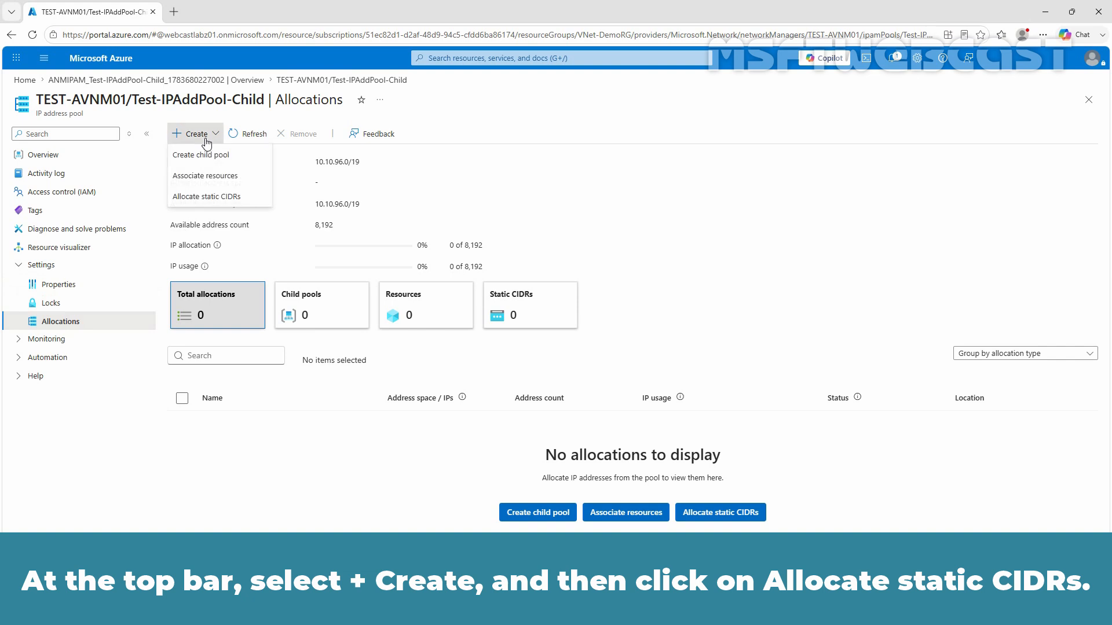
click(209, 197)
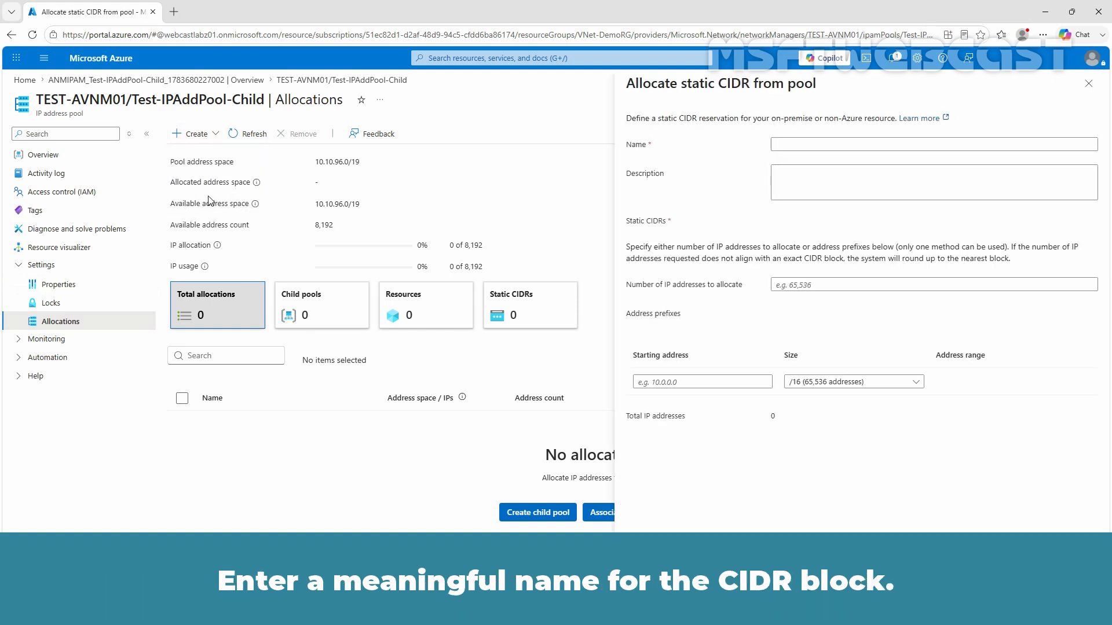
click(788, 143)
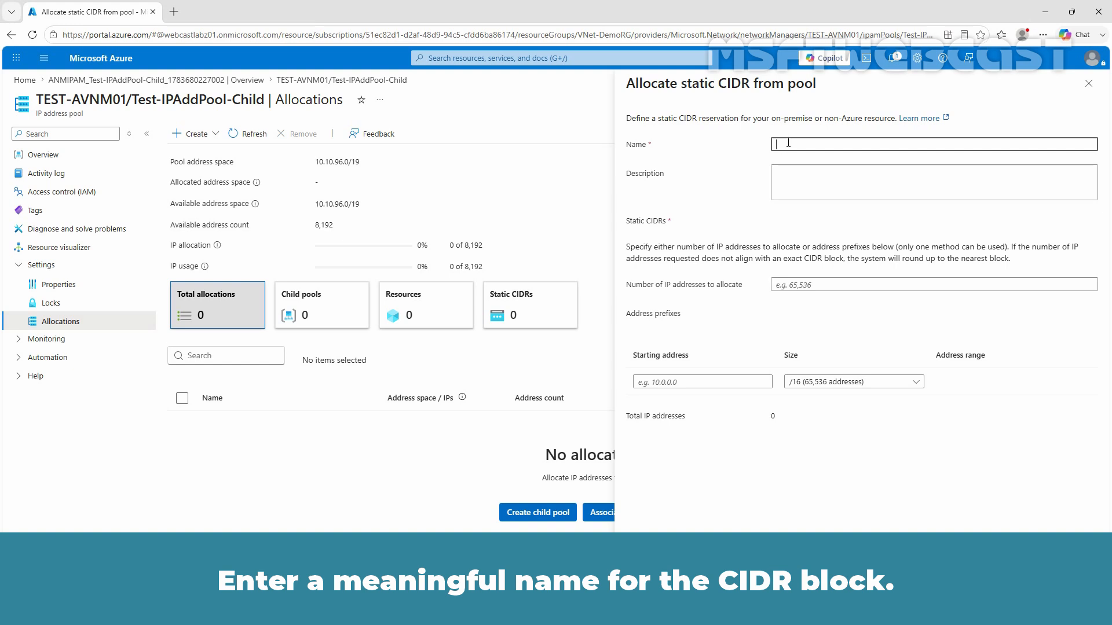
text(Test-Static-CIDR-Block)
click(797, 184)
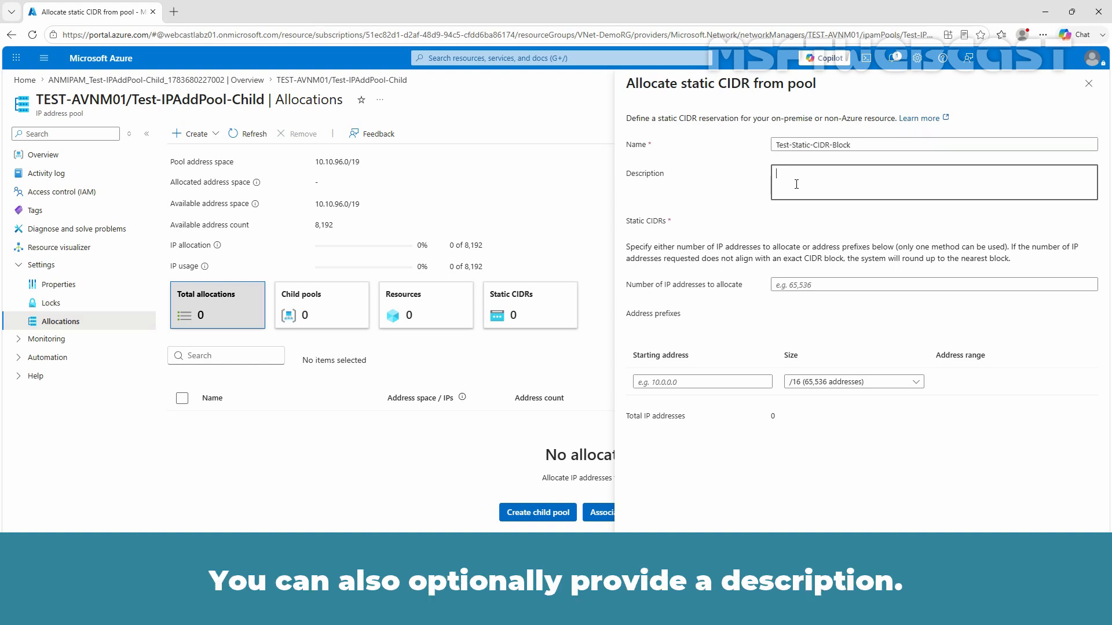
text(This is test static CIDR Block.)
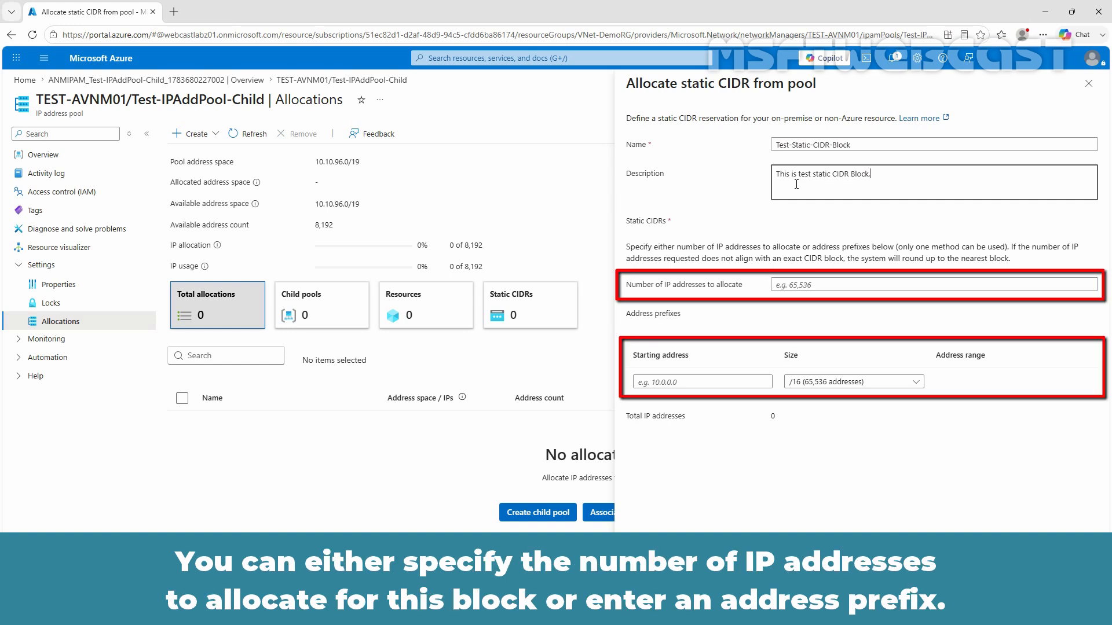
click(806, 284)
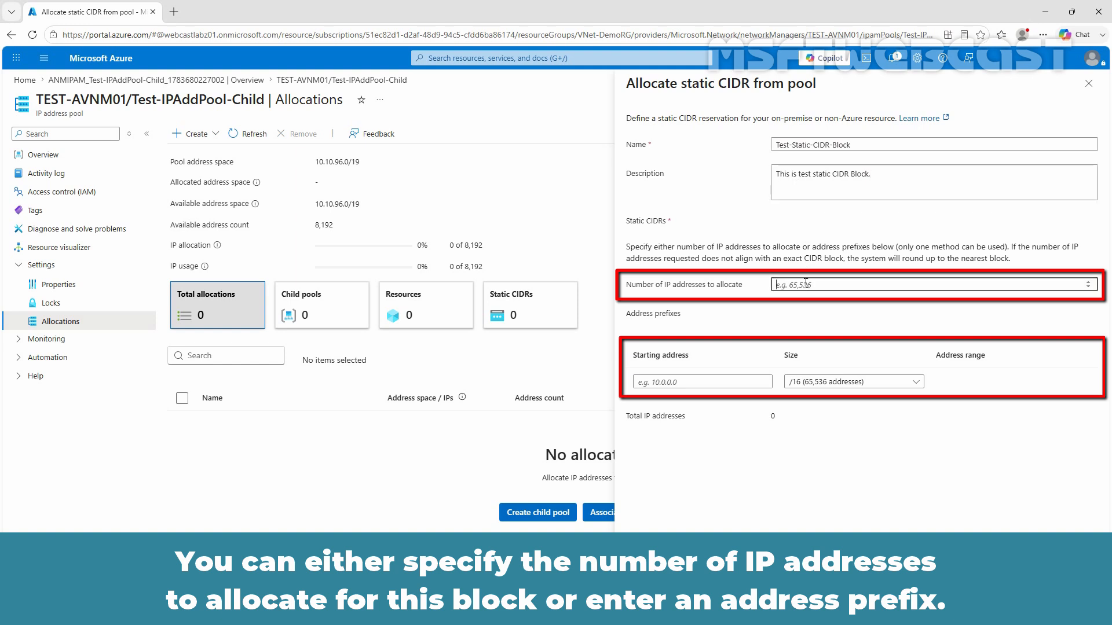
text(512)
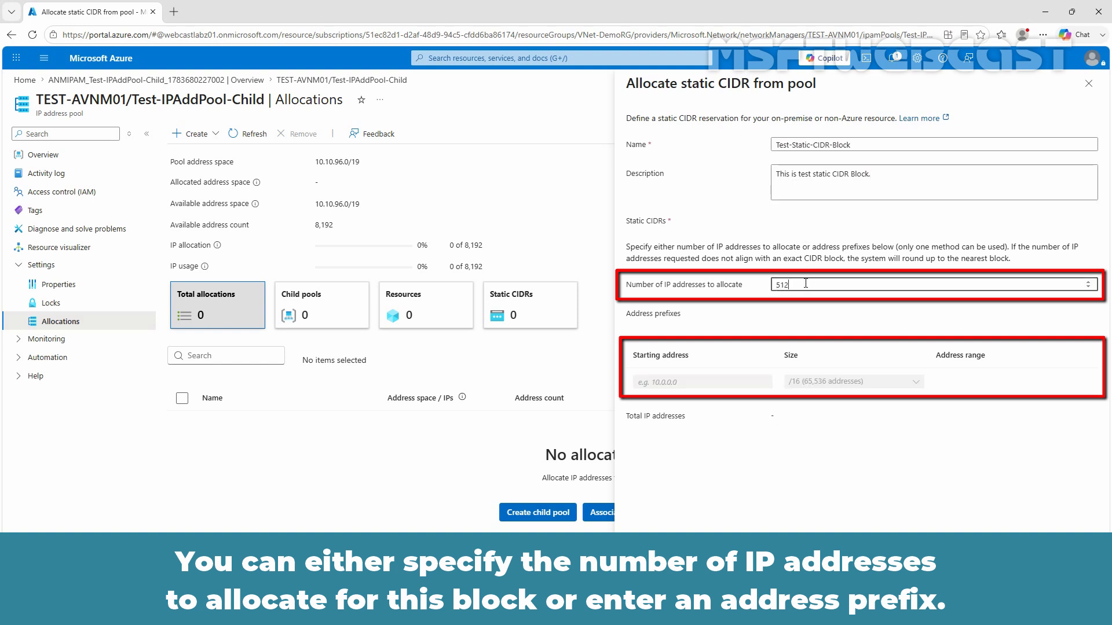
key(BackSpace)
key(BackSpace)
key(BackSpace)
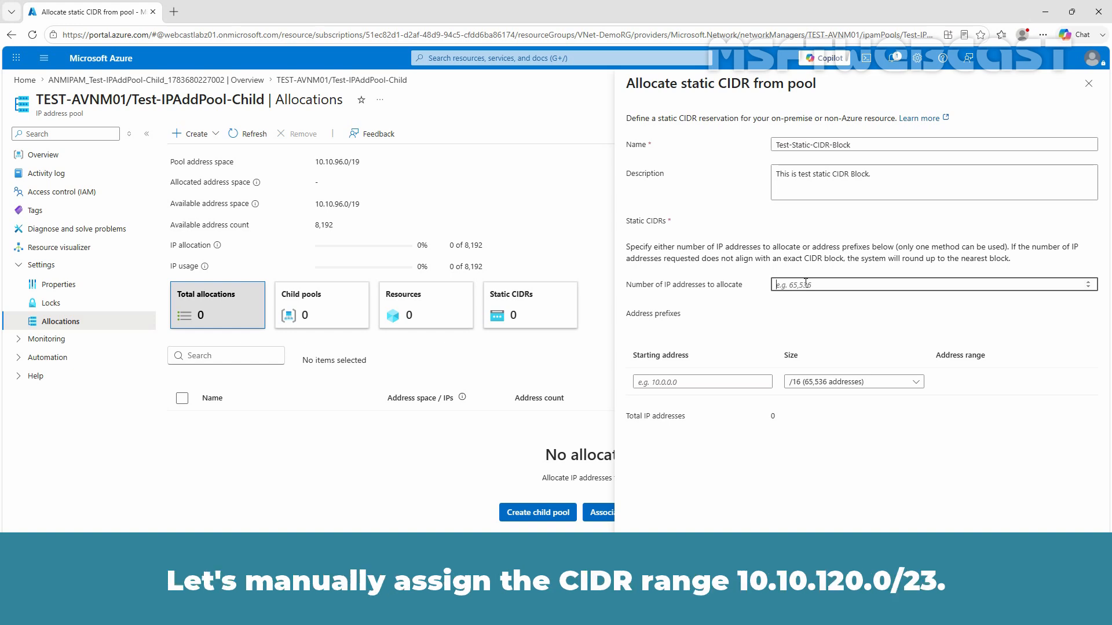
Step: Give the static CIDR block starting address 10.10.120.0 with size /23 and allocate it from the pool
click(670, 381)
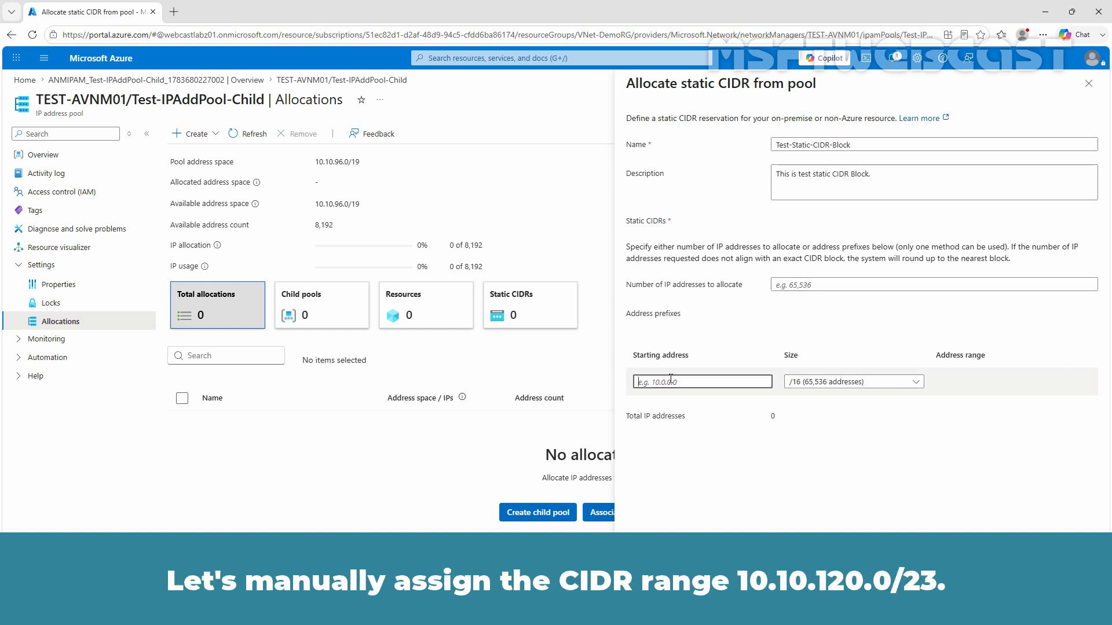
text(10.10.1)
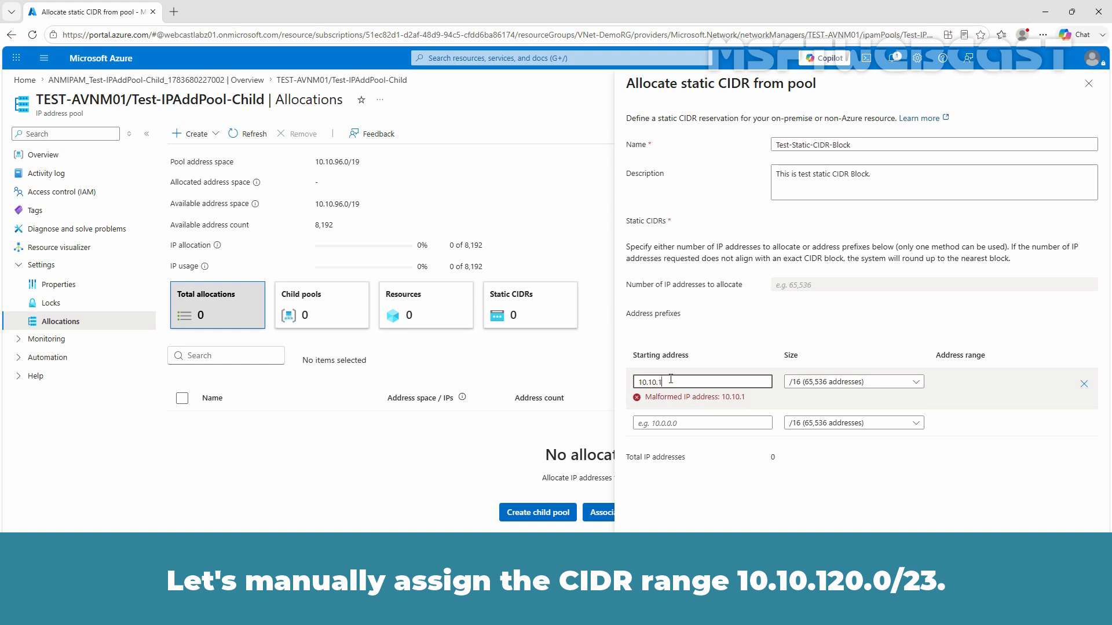
text(20.0)
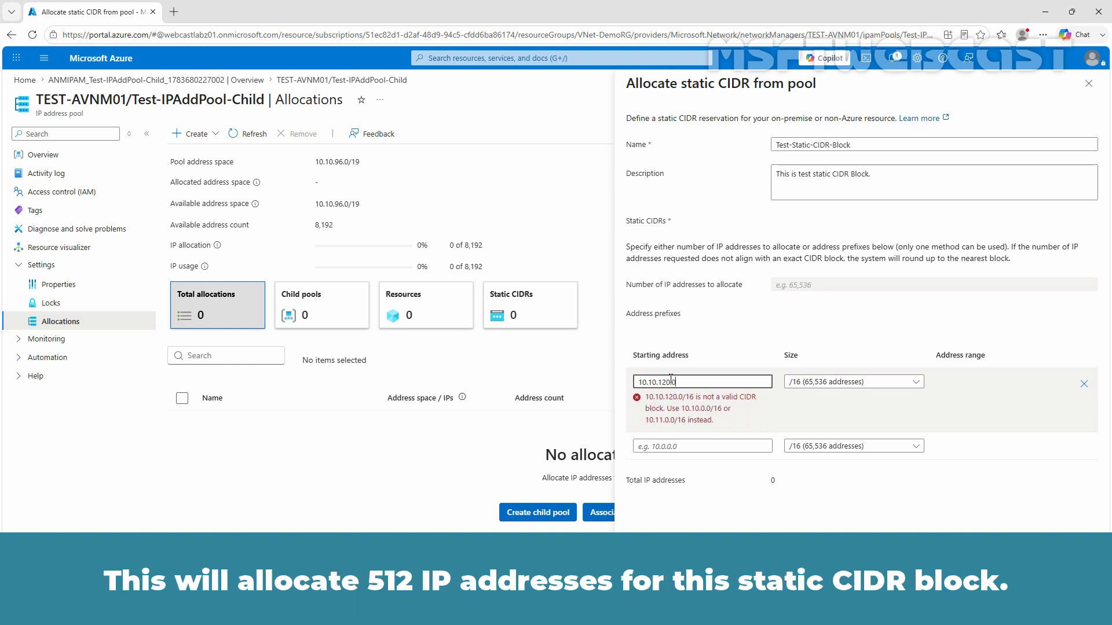
click(846, 382)
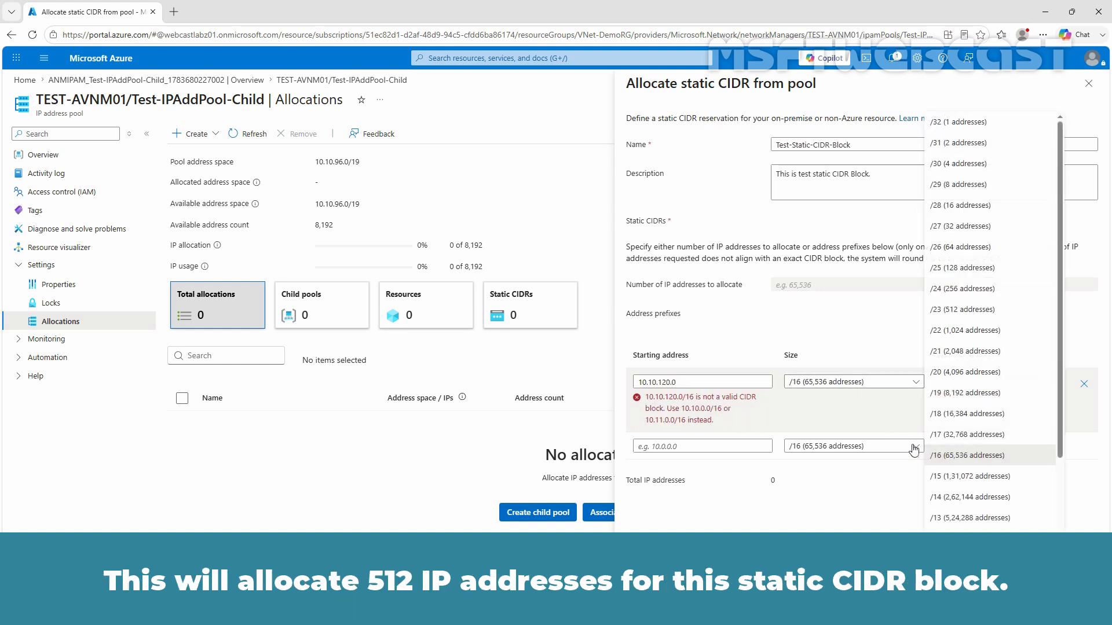
click(953, 310)
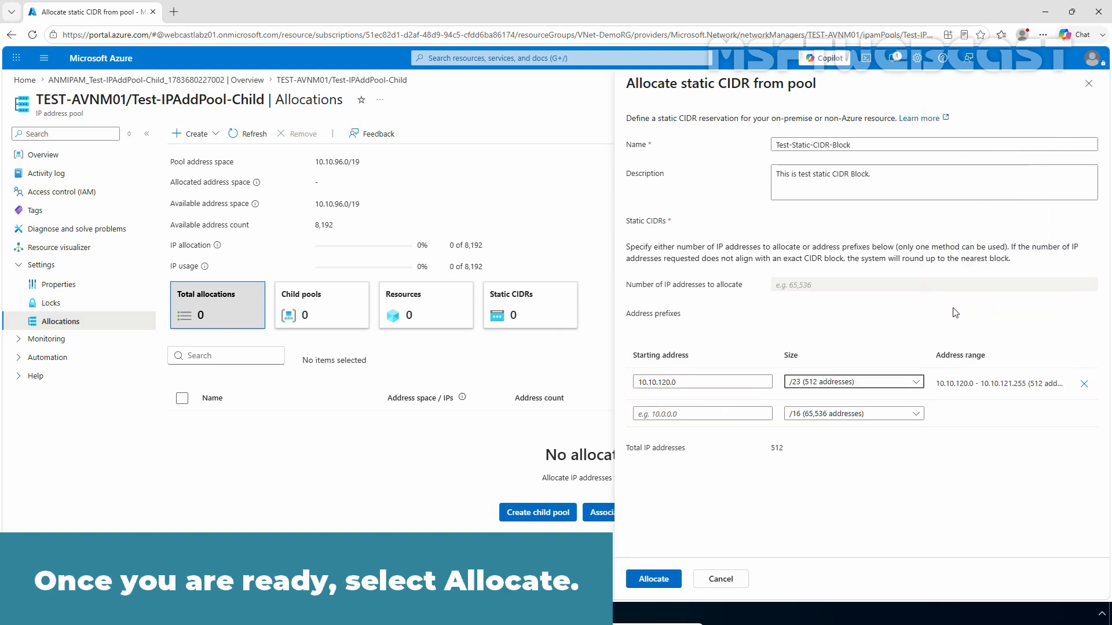
click(659, 580)
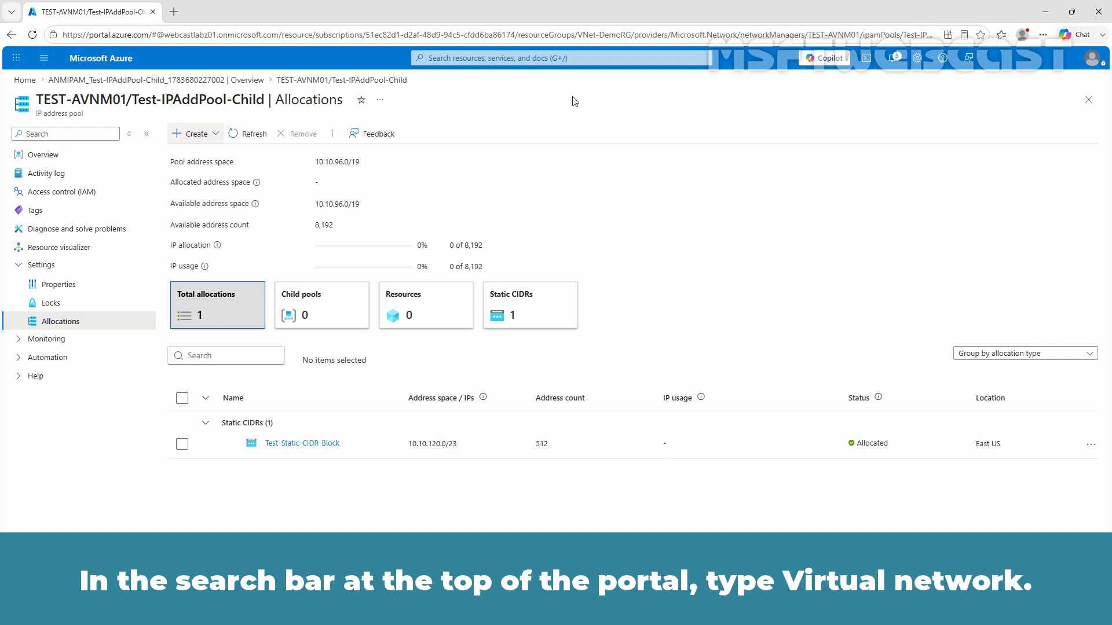
Step: In the Virtual networks service, start a network named Test-vNet02-C in resource group VNet-DemoRG, region East US, keeping the default security options
click(555, 58)
text(virt)
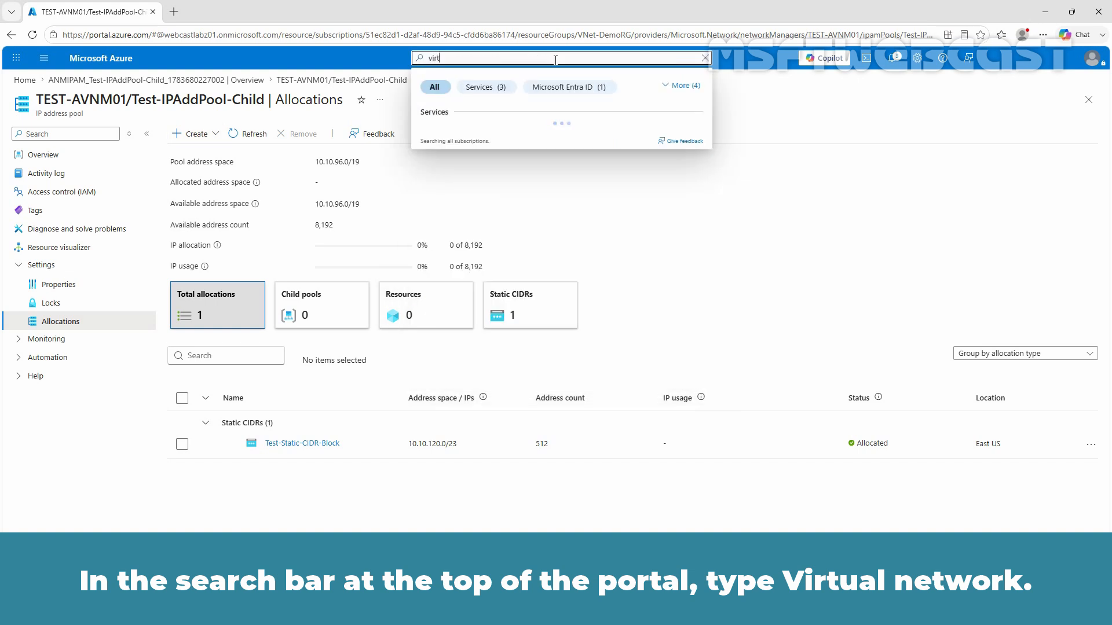
text(ual network)
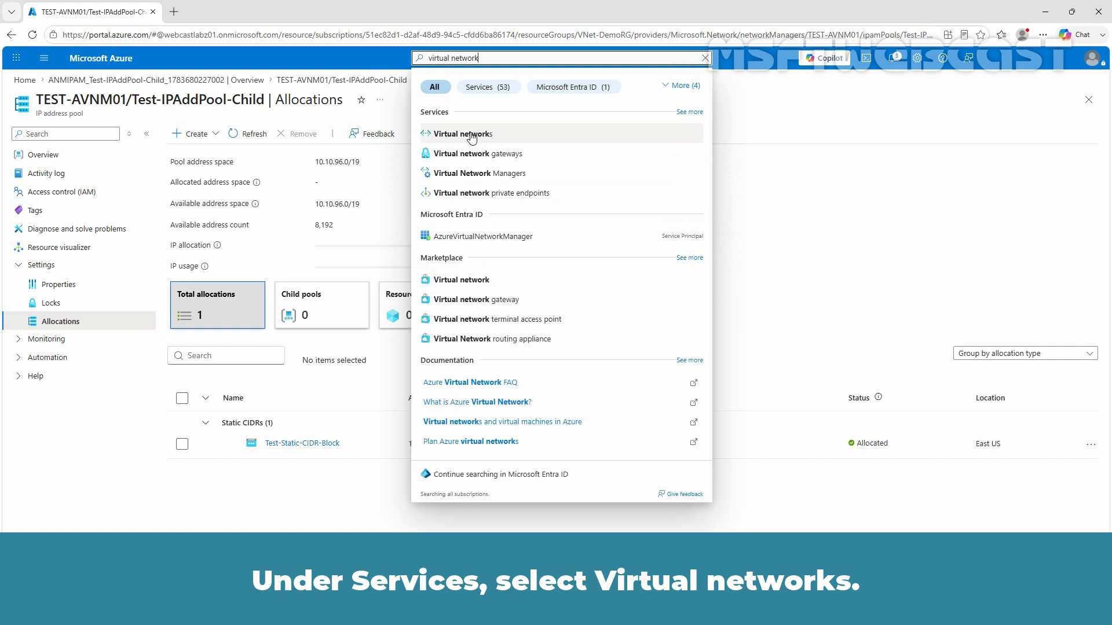
click(469, 137)
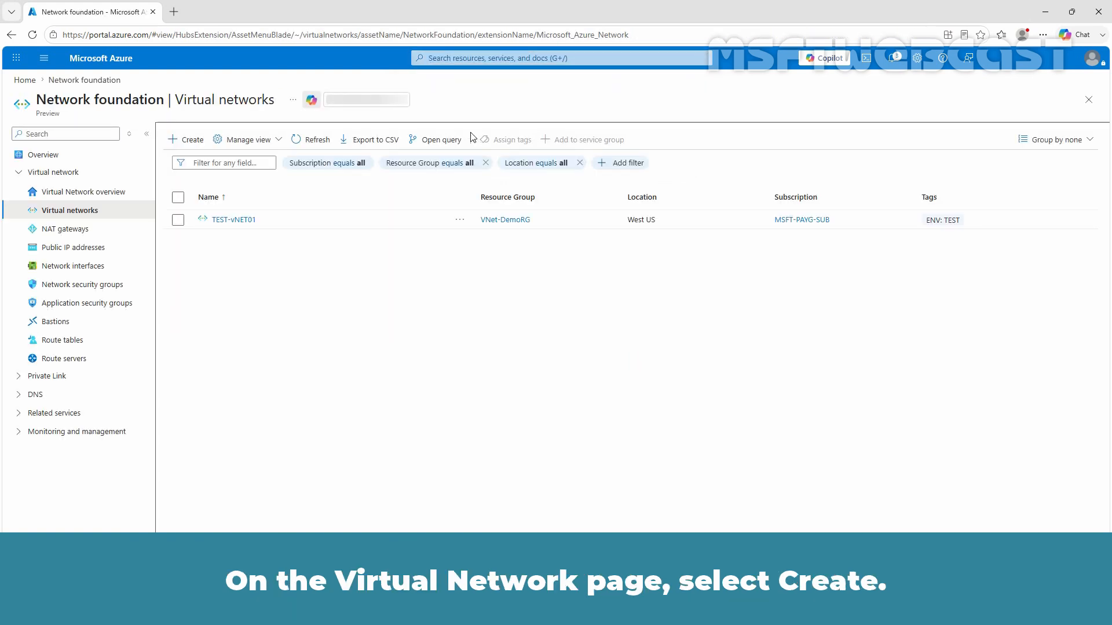
click(178, 141)
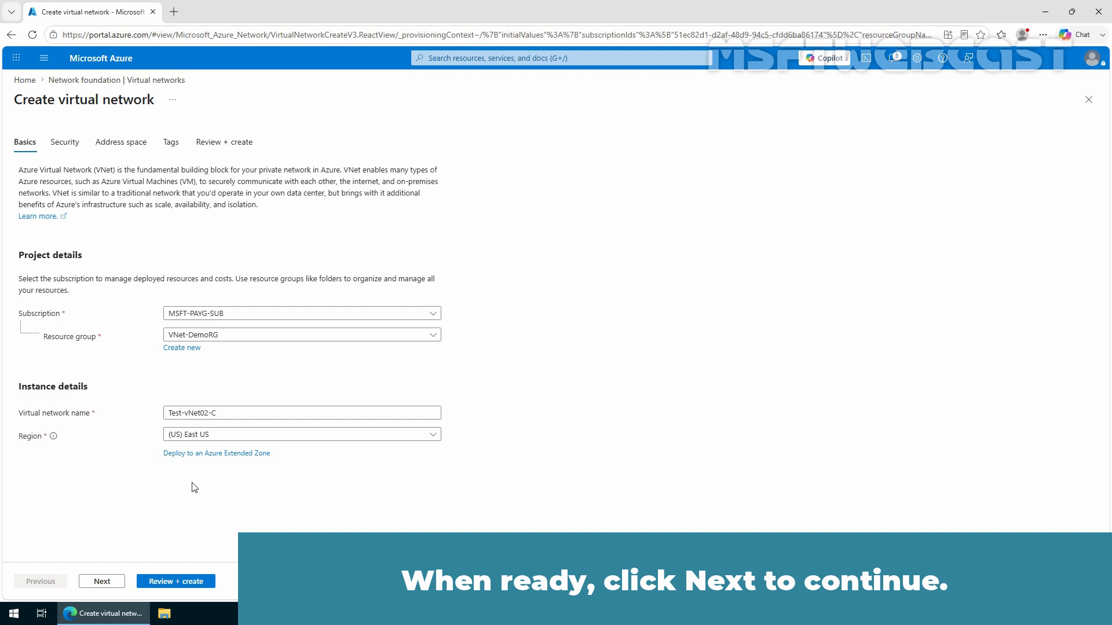
click(103, 582)
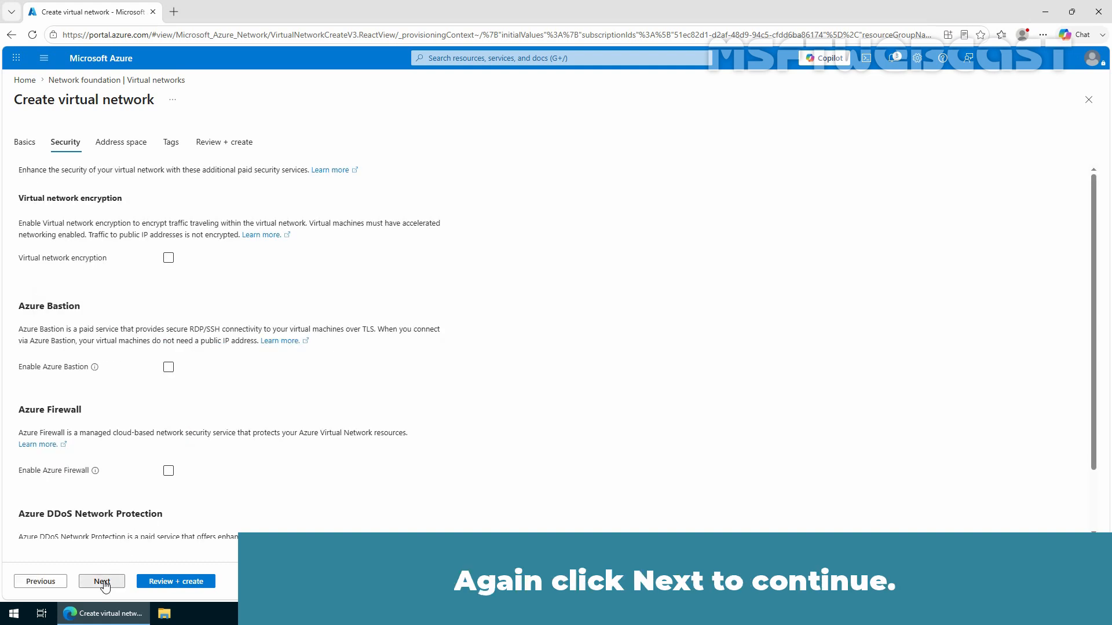
click(103, 582)
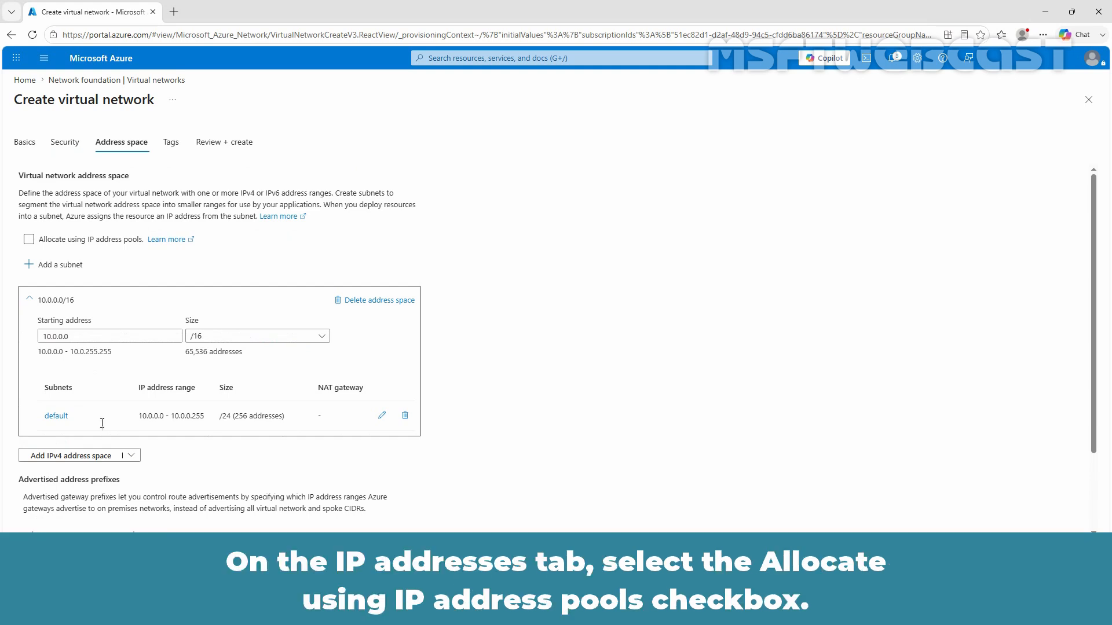
Step: Allocate the network's address space from the IP address pool Test-IPAddPool-Child with size /22, and delete the default subnet
click(29, 239)
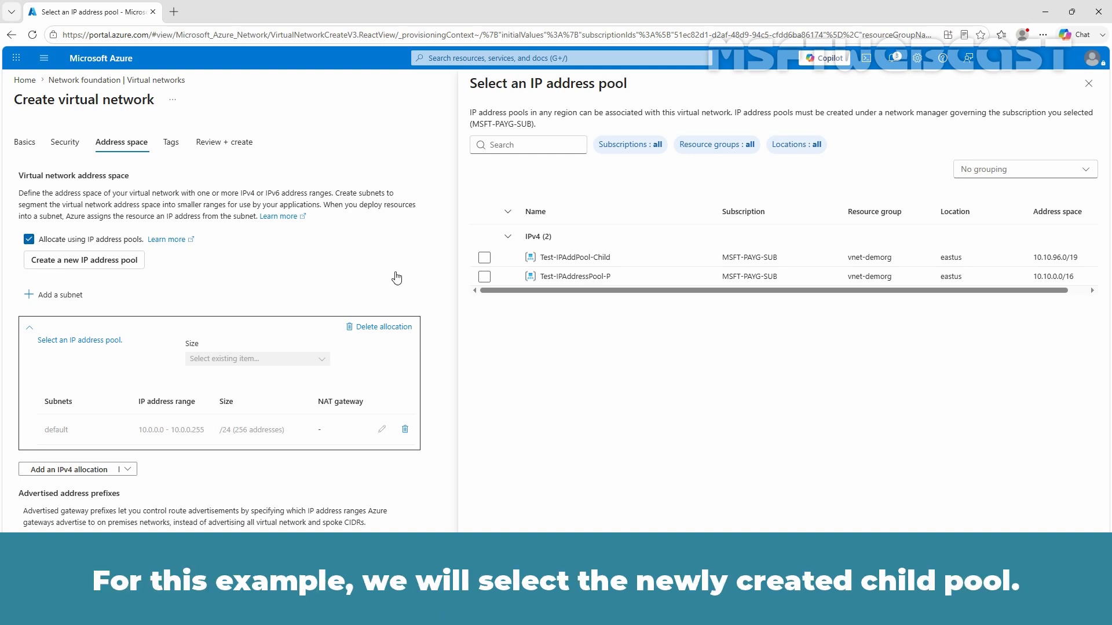
click(484, 258)
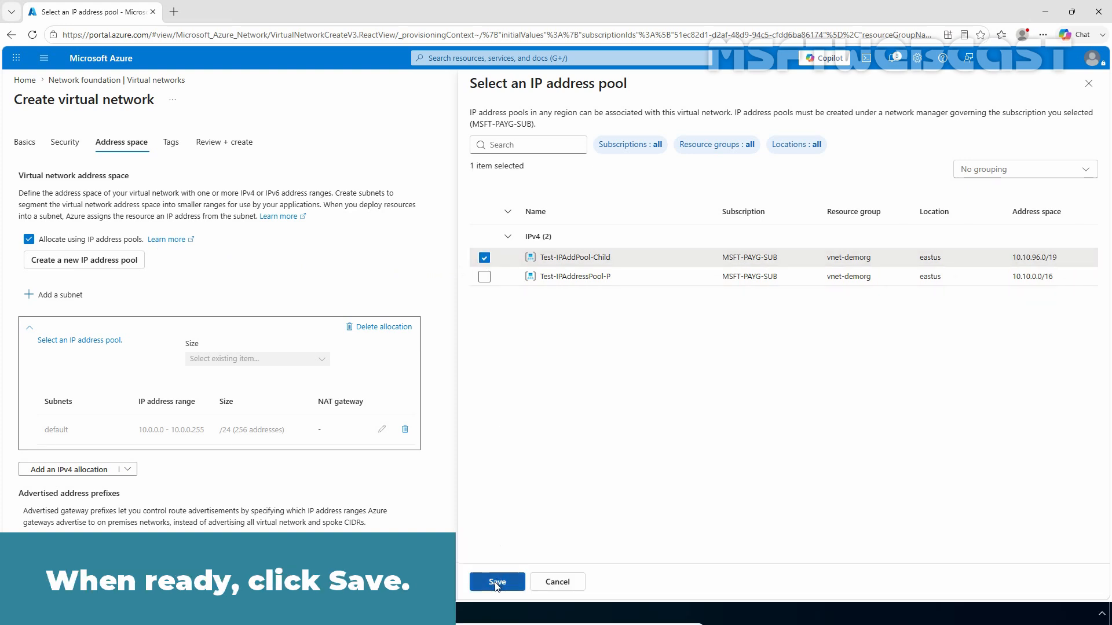
click(496, 584)
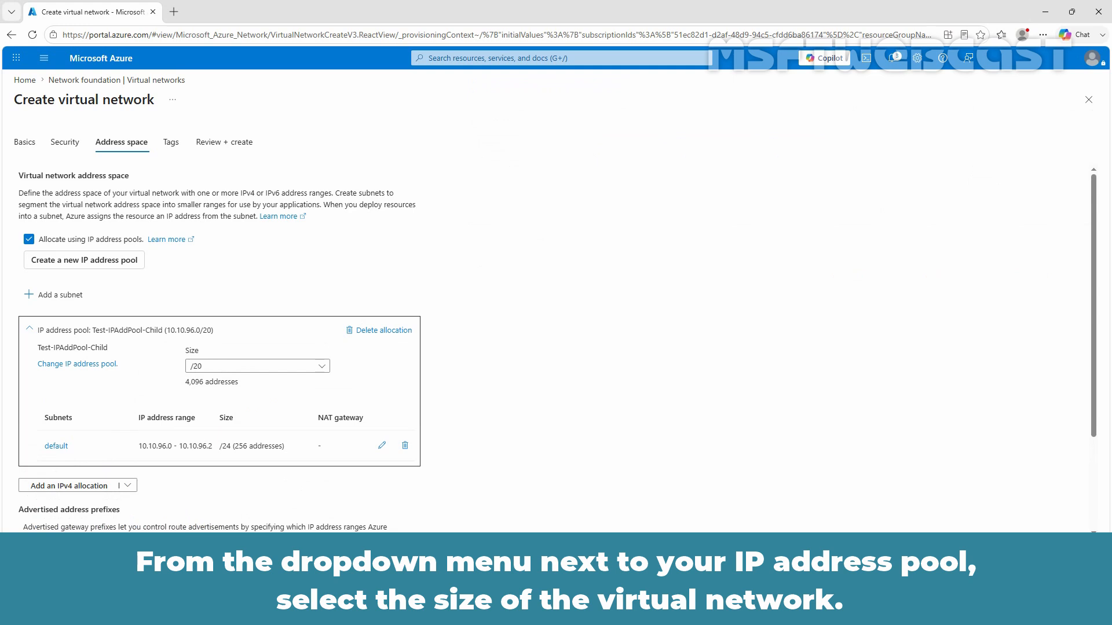
click(323, 367)
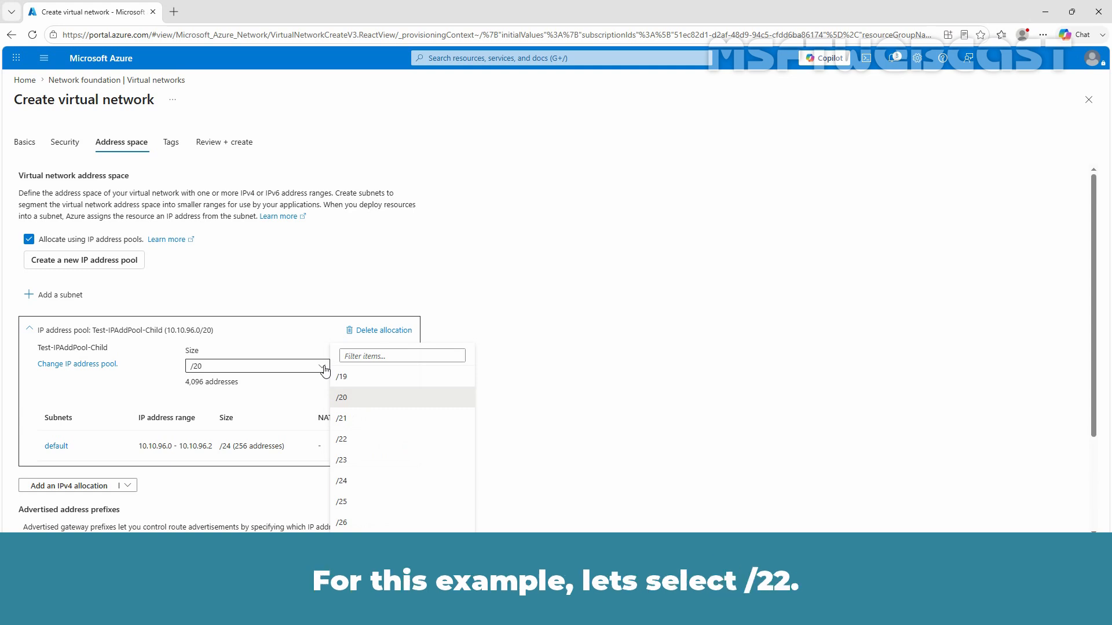
click(359, 440)
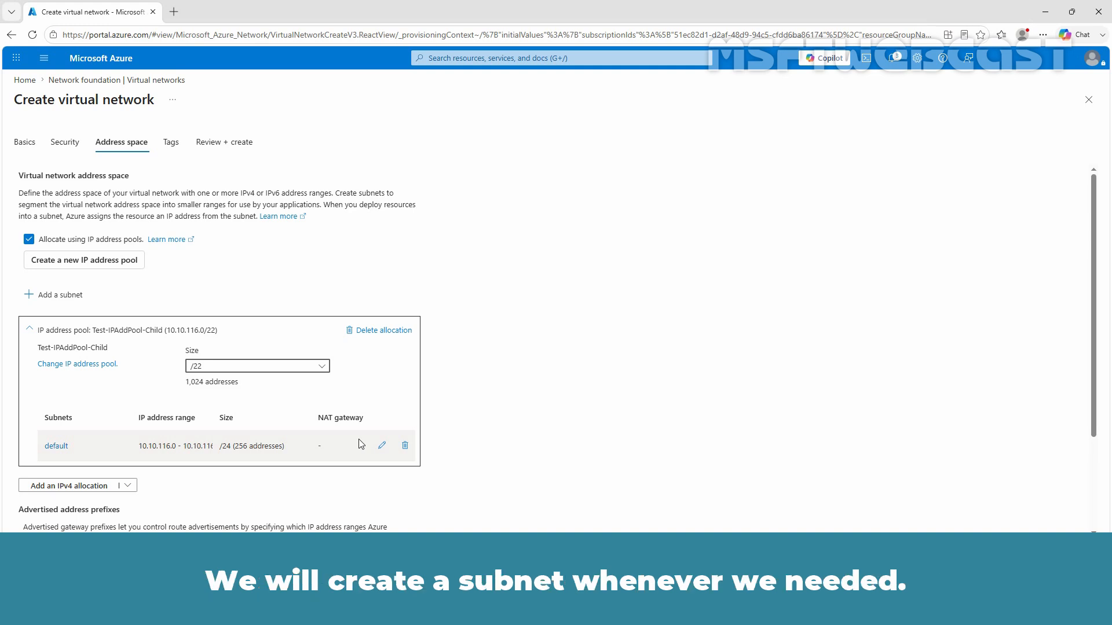
click(405, 445)
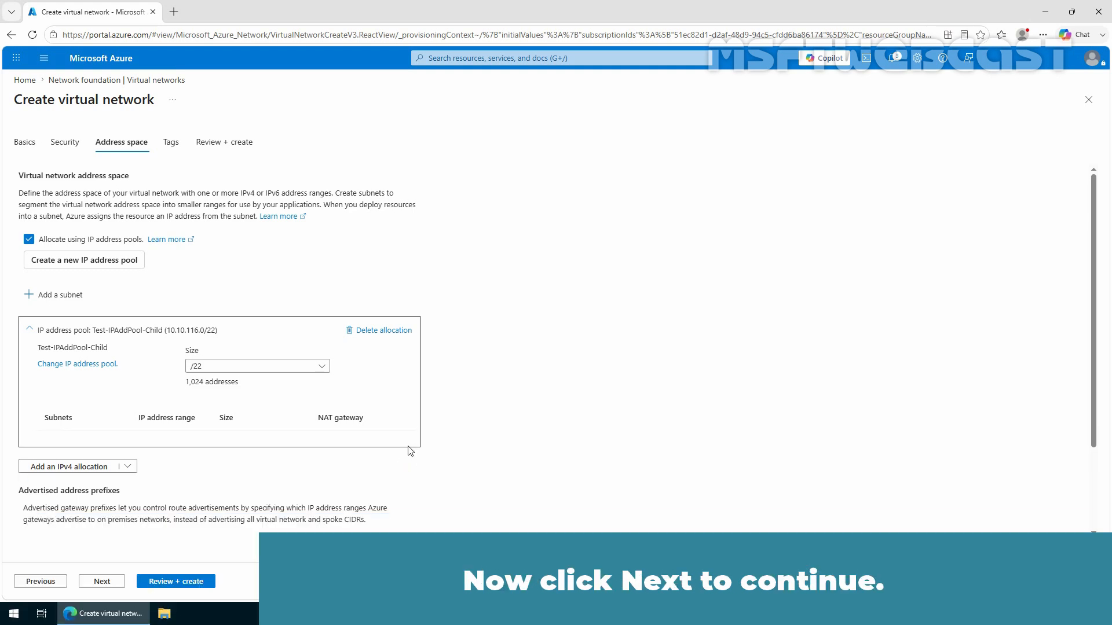
Step: Leave the tags empty, then review and create the virtual network
click(103, 581)
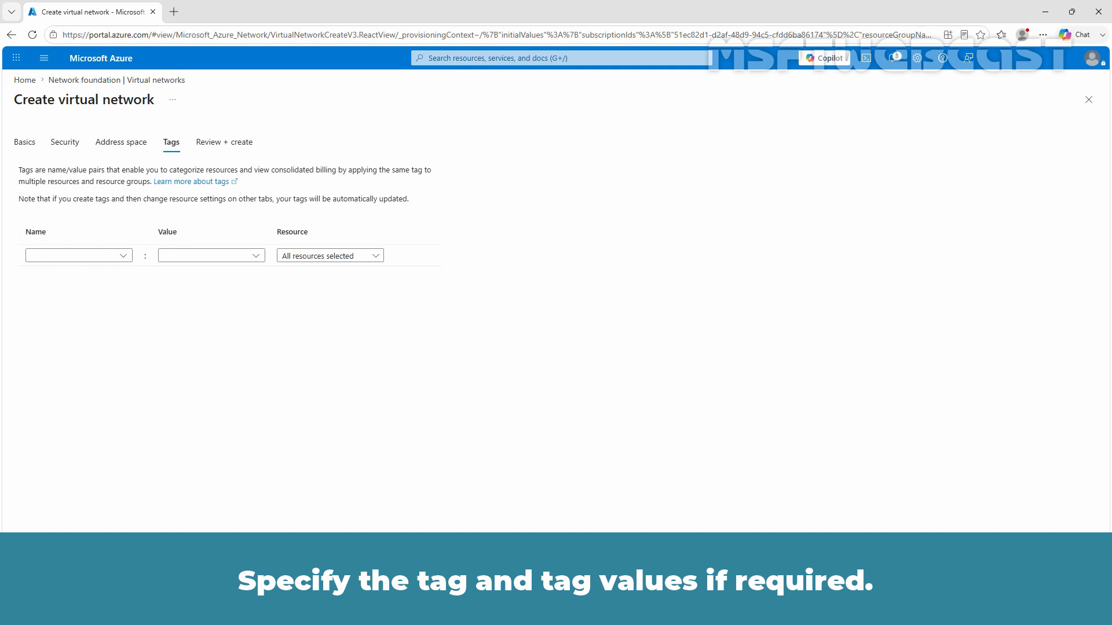
click(168, 582)
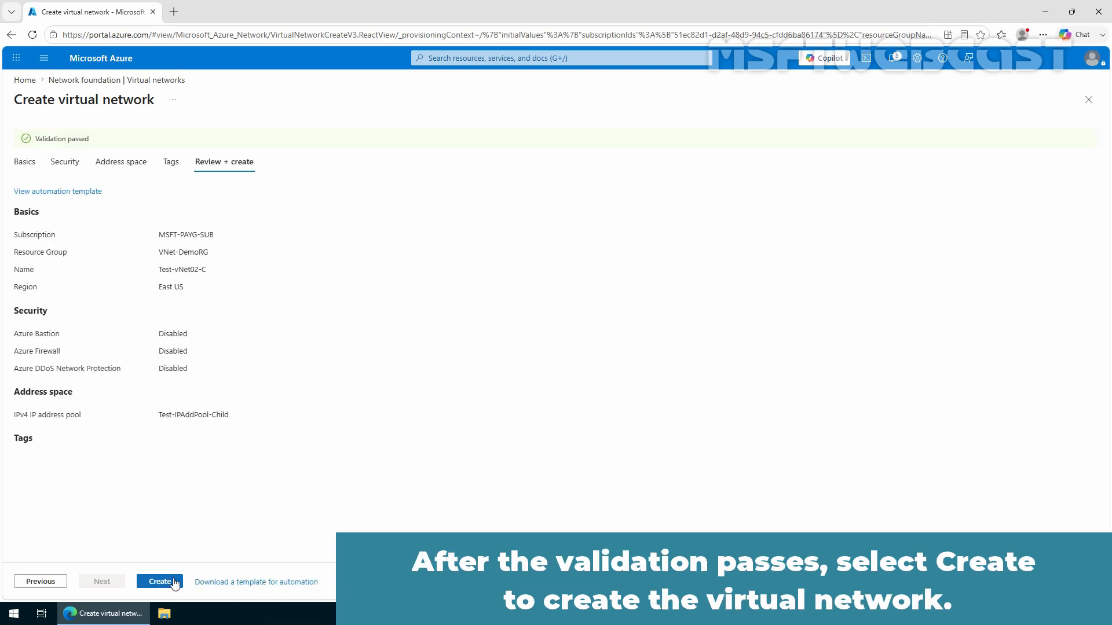
click(160, 582)
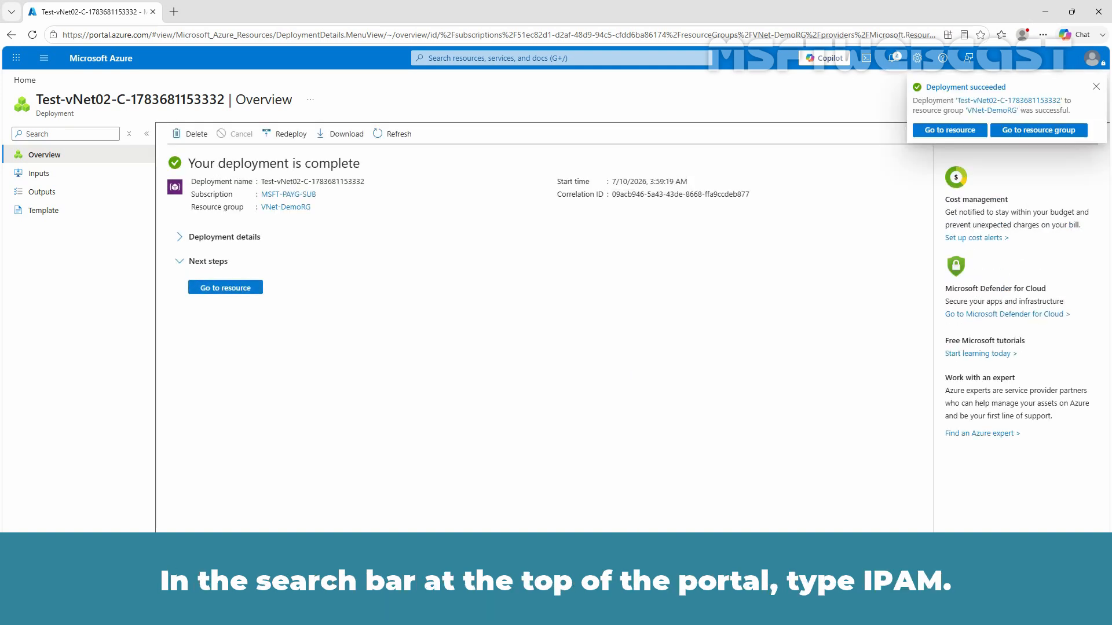
Step: Open the allocations of Test-IPAddPool-Child from the IP address pools service and check its allocated and available address spaces
click(465, 56)
text(ipam)
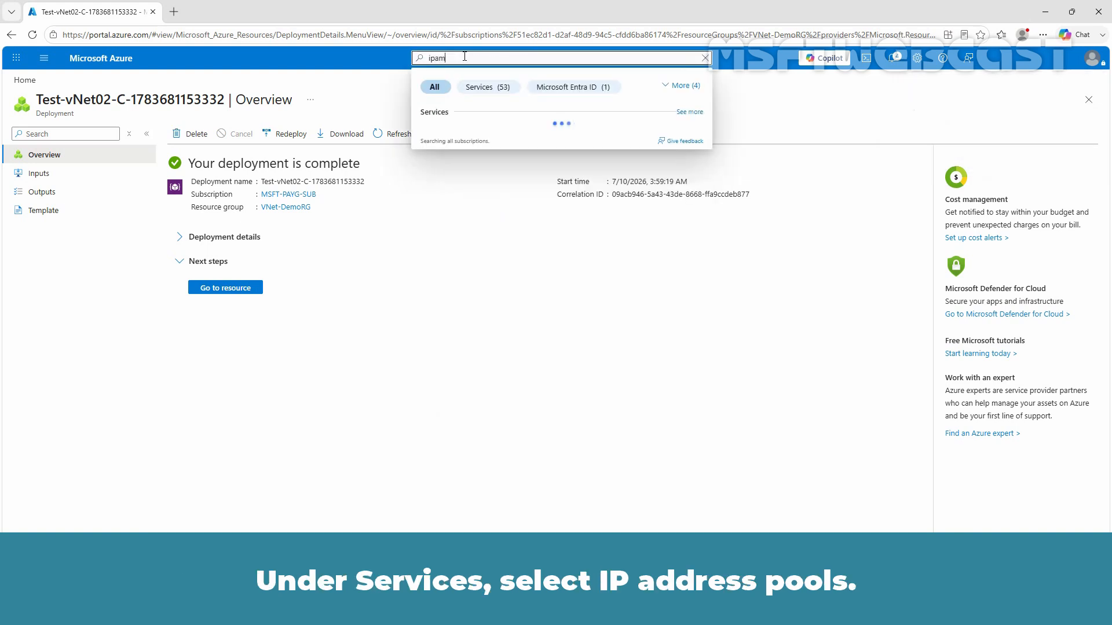
click(461, 126)
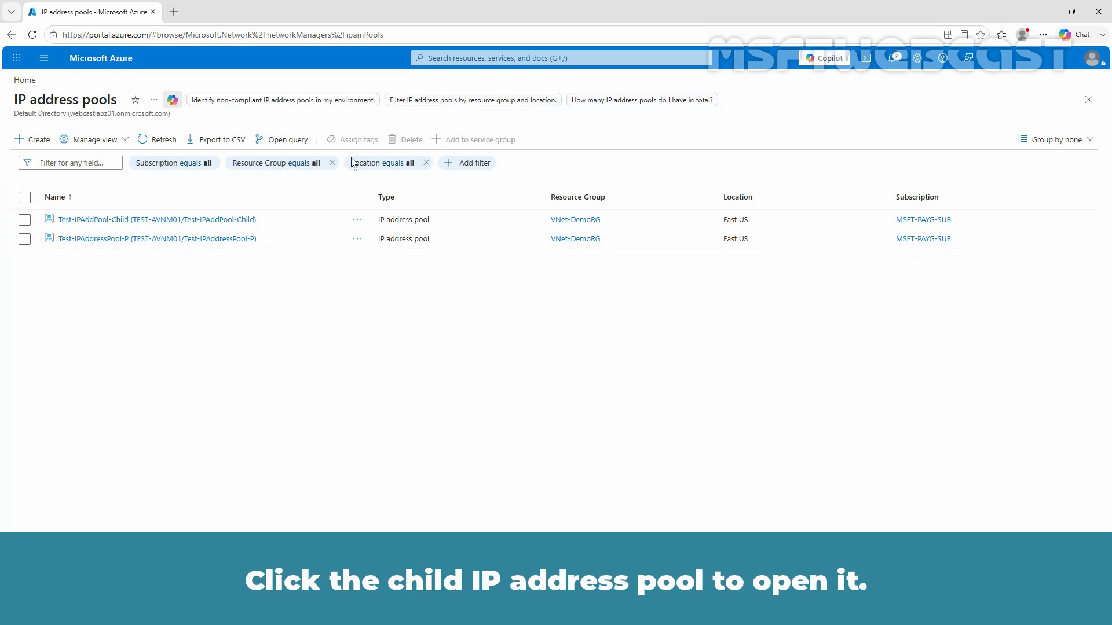
click(174, 220)
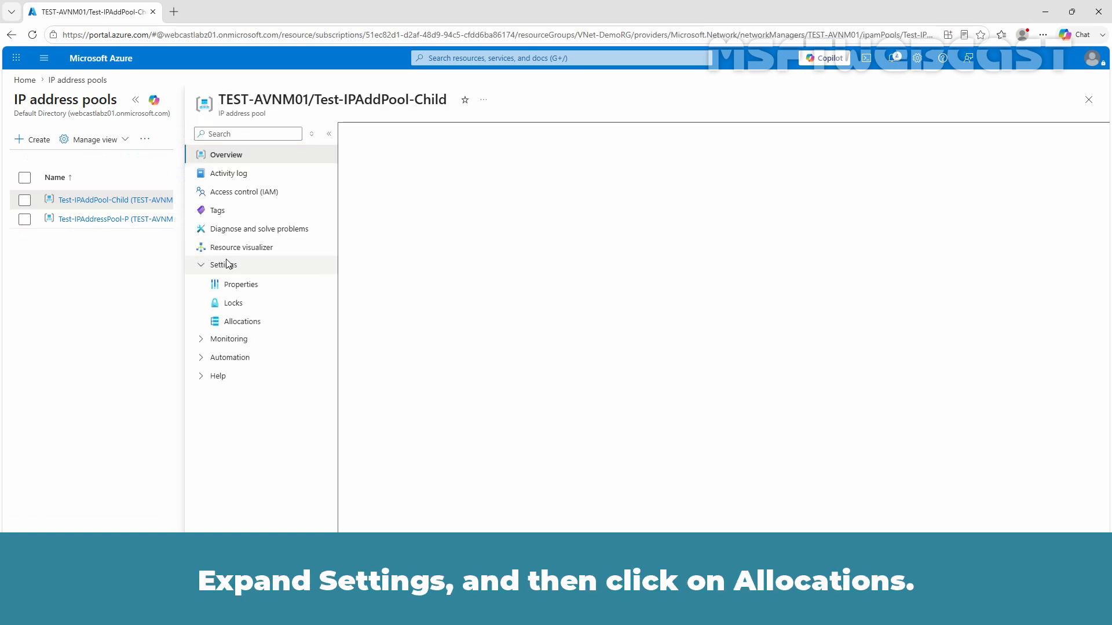
click(249, 329)
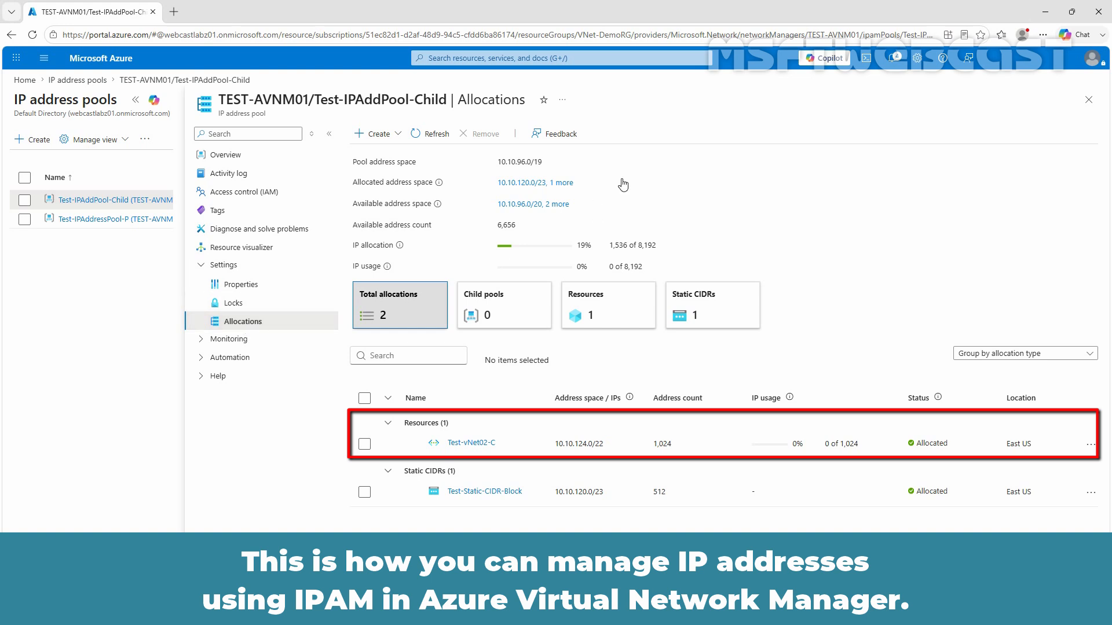
click(562, 183)
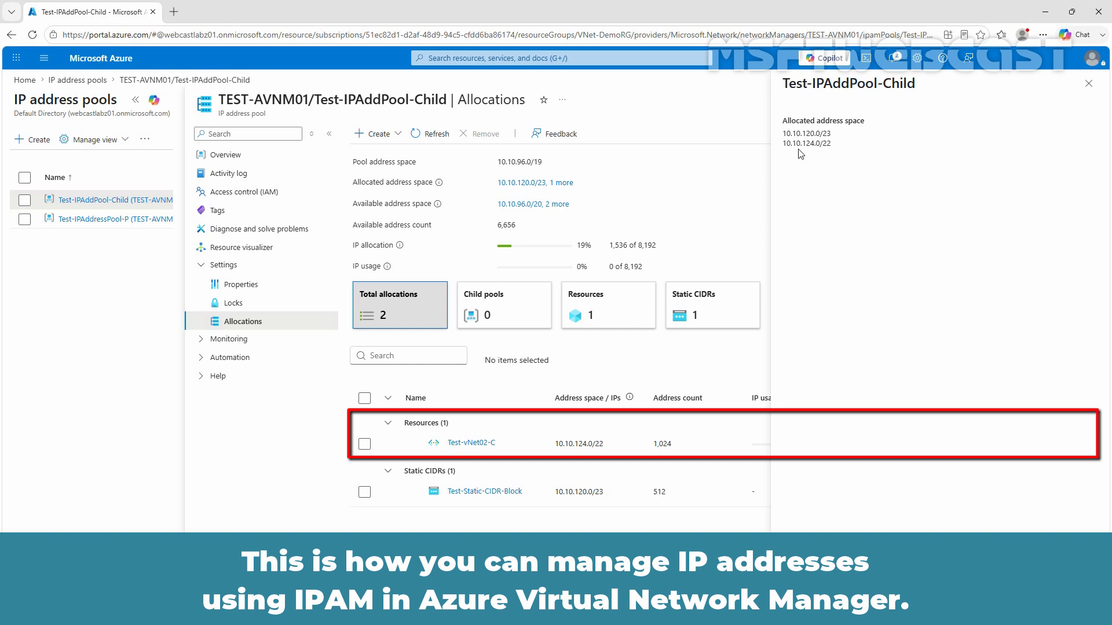
click(543, 205)
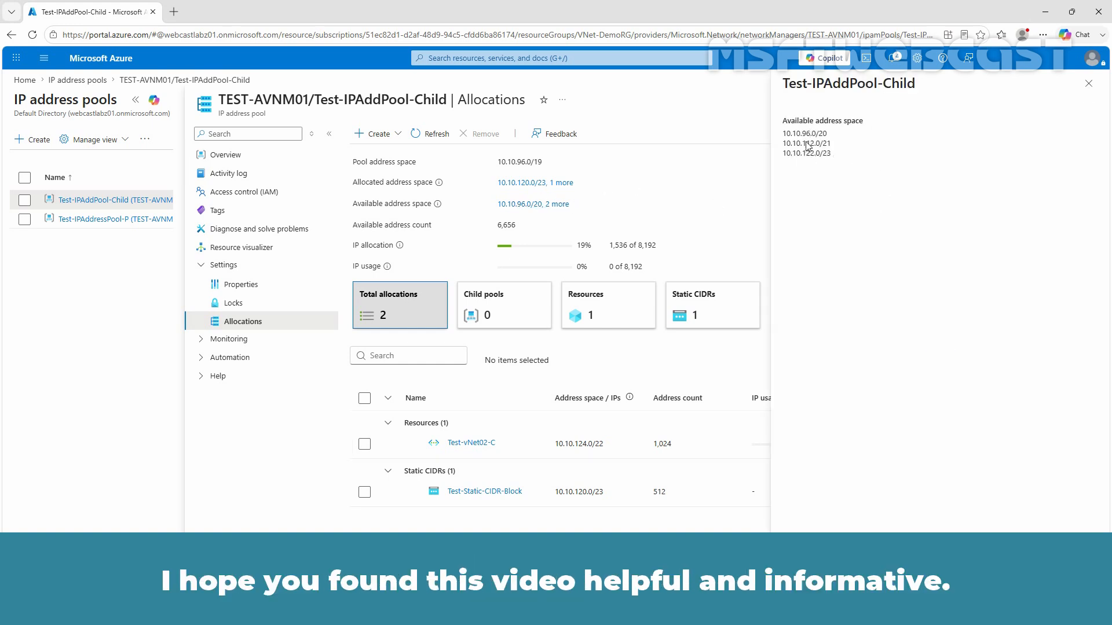